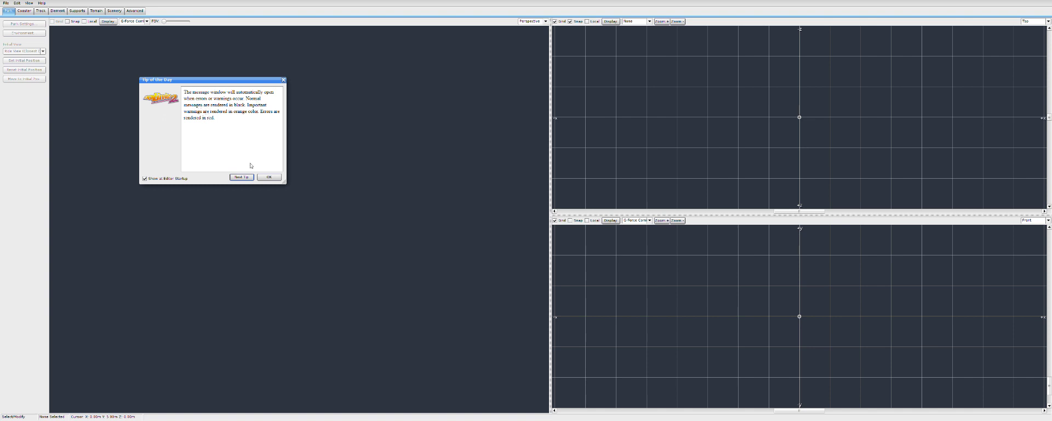
Read through a series of Tip of the Day entries on editor features, and dismiss the tip window
left_click(242, 177)
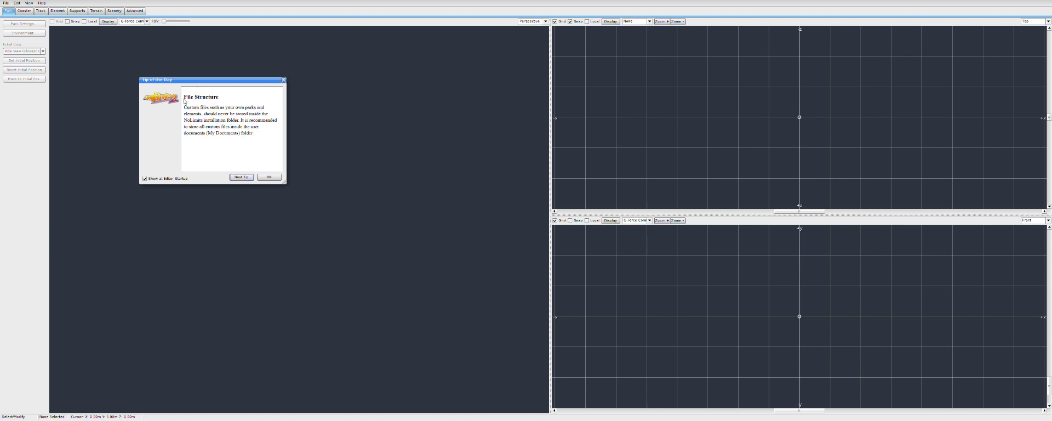
left_click(242, 177)
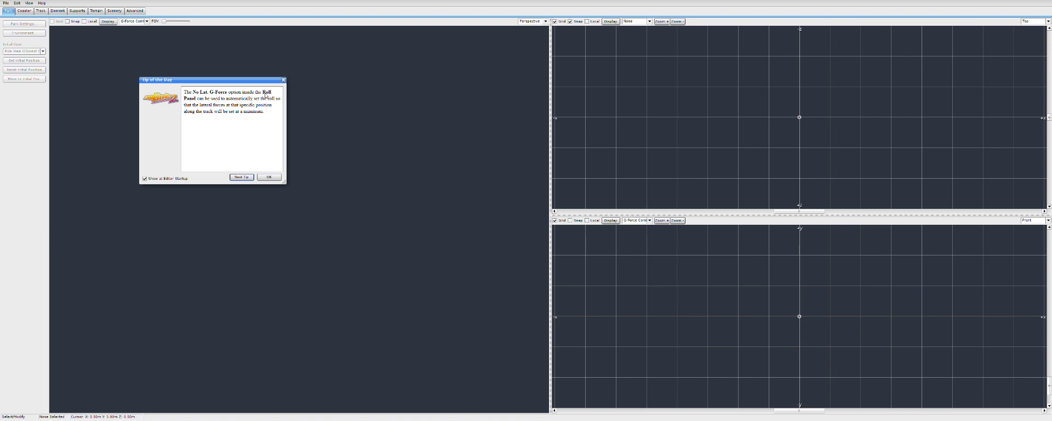
left_click(243, 177)
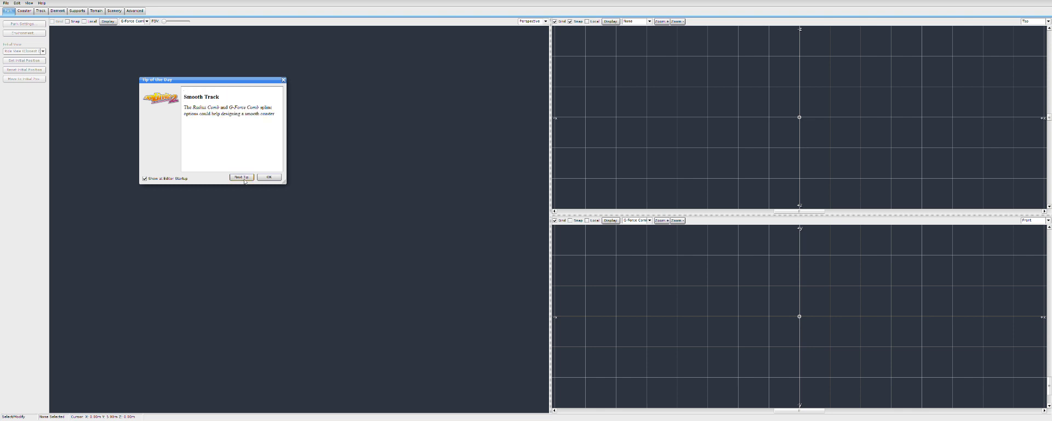
left_click(244, 178)
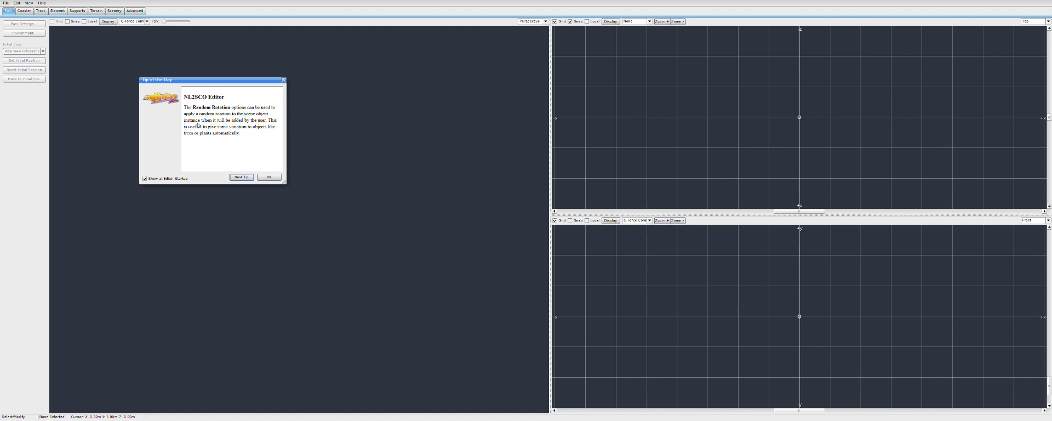
left_click(241, 177)
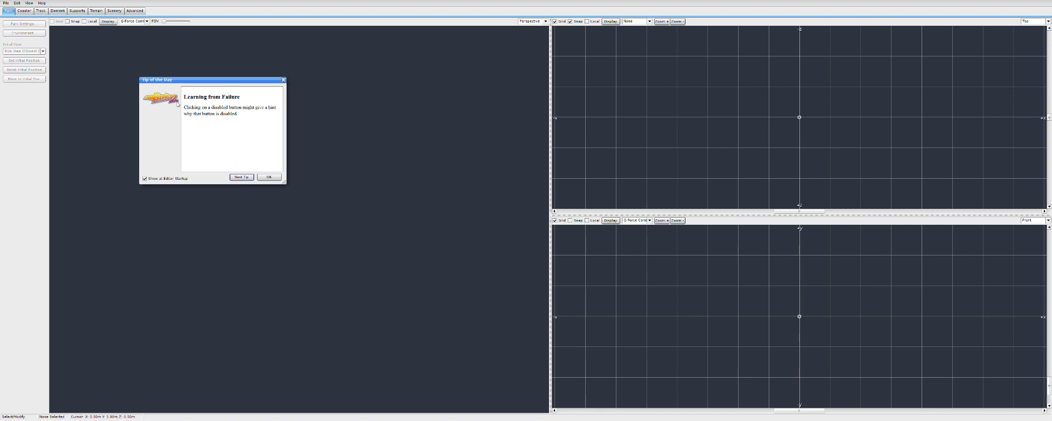
left_click(247, 178)
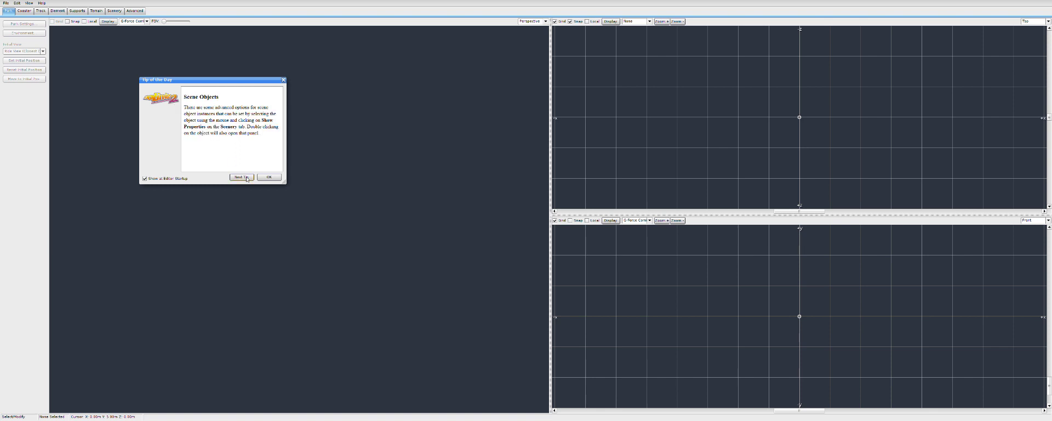
left_click(246, 177)
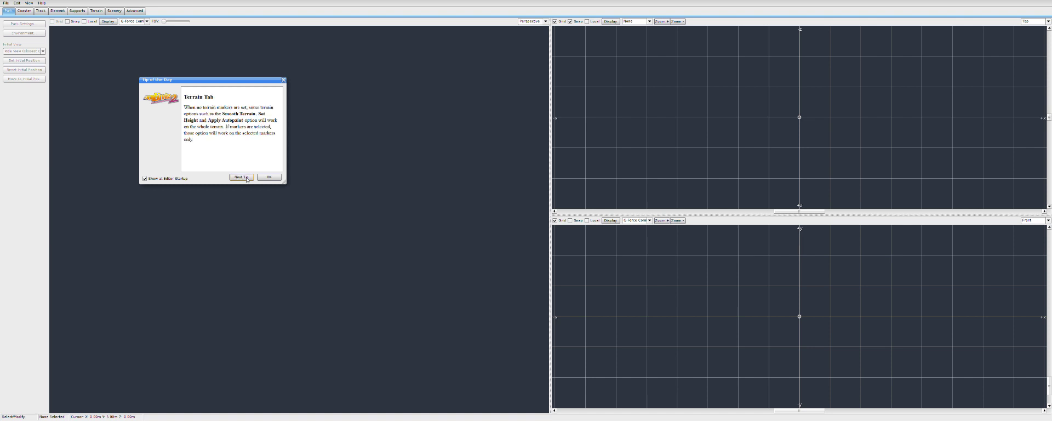
left_click(246, 180)
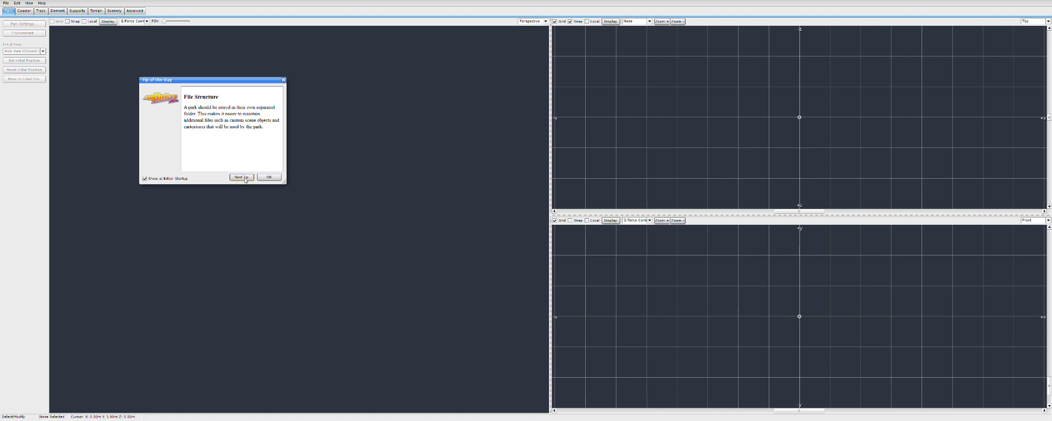
left_click(245, 178)
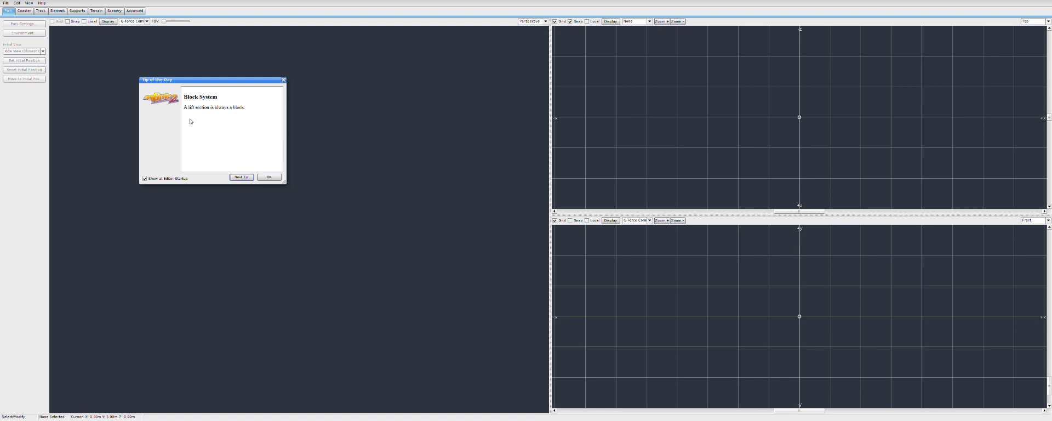
left_click(242, 177)
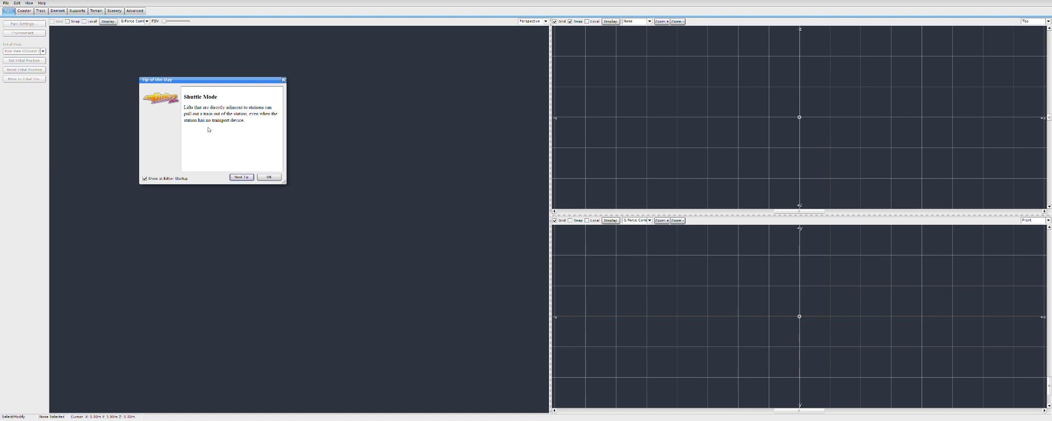
left_click(251, 178)
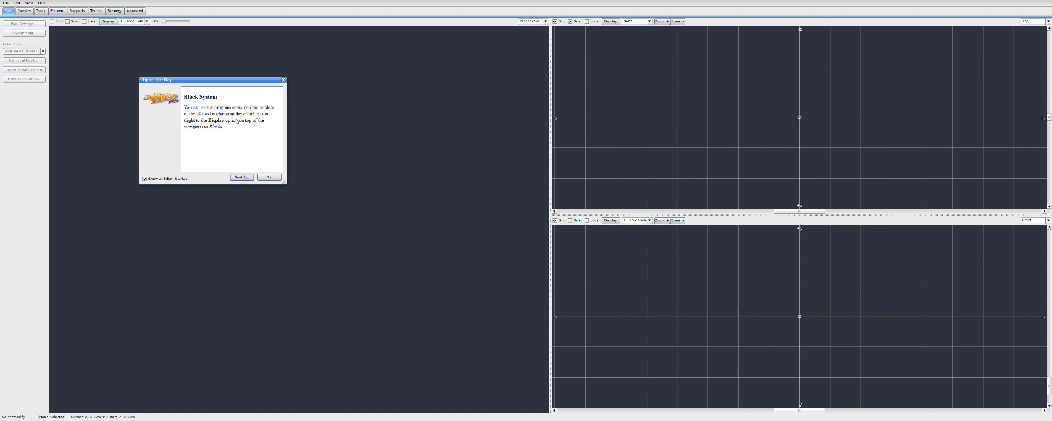
left_click(249, 178)
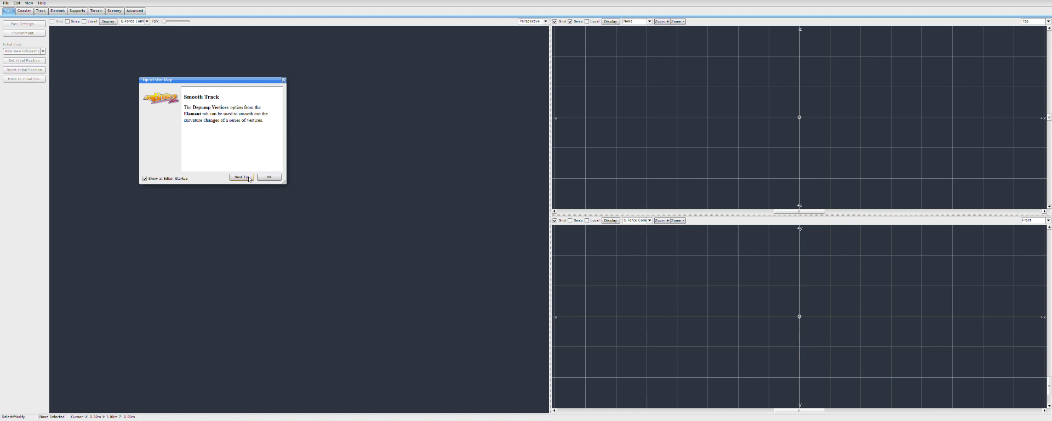
left_click(249, 178)
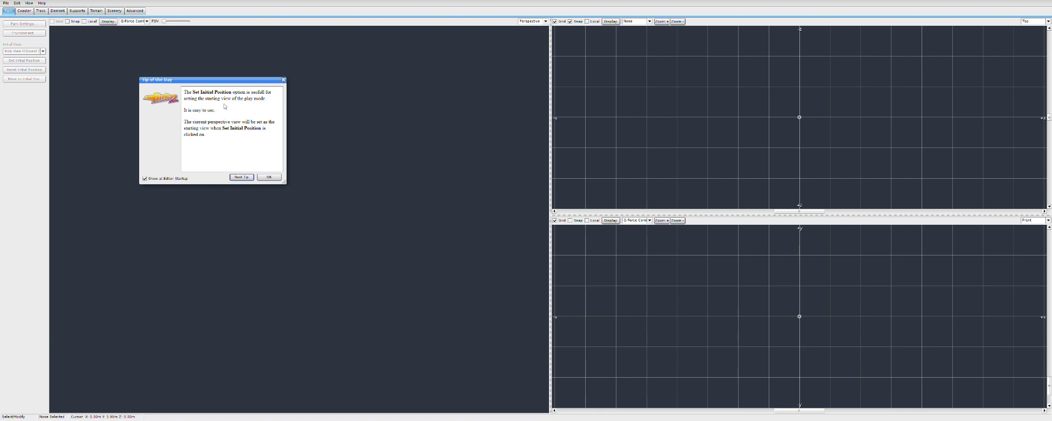
left_click(240, 177)
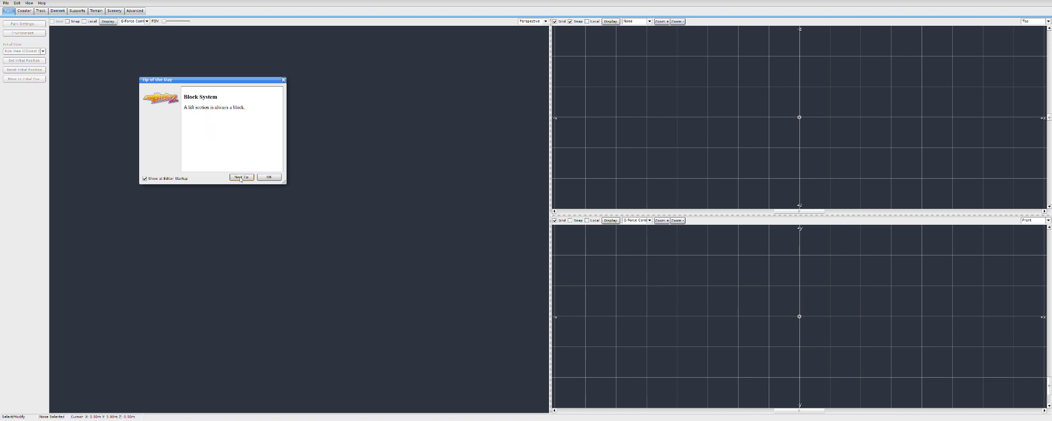
left_click(242, 177)
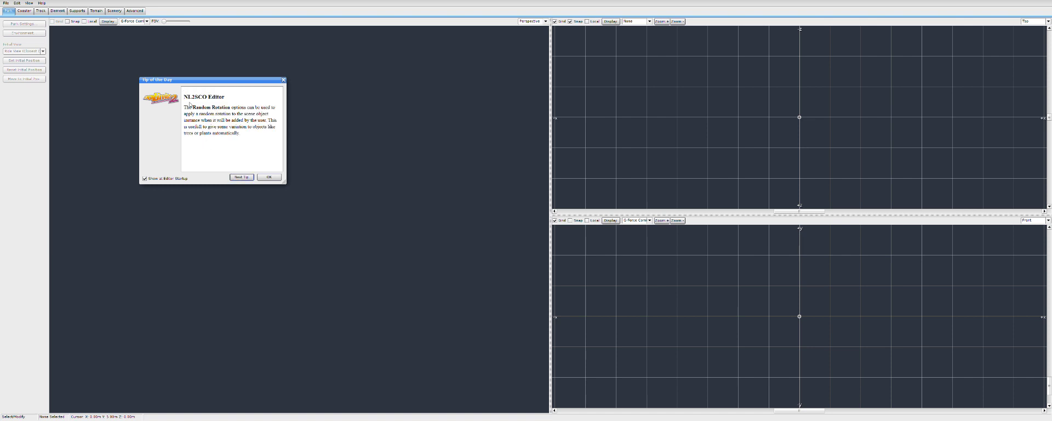
left_click(245, 178)
left_click(246, 179)
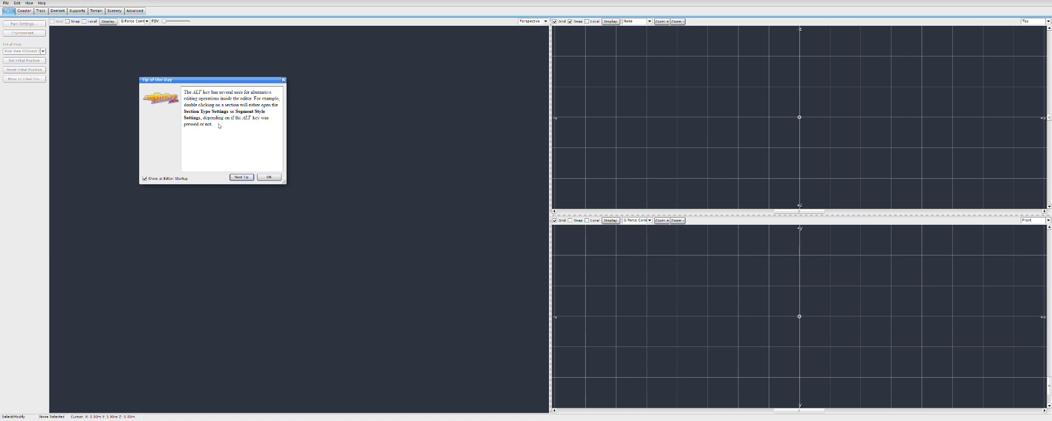
left_click(244, 177)
left_click(245, 177)
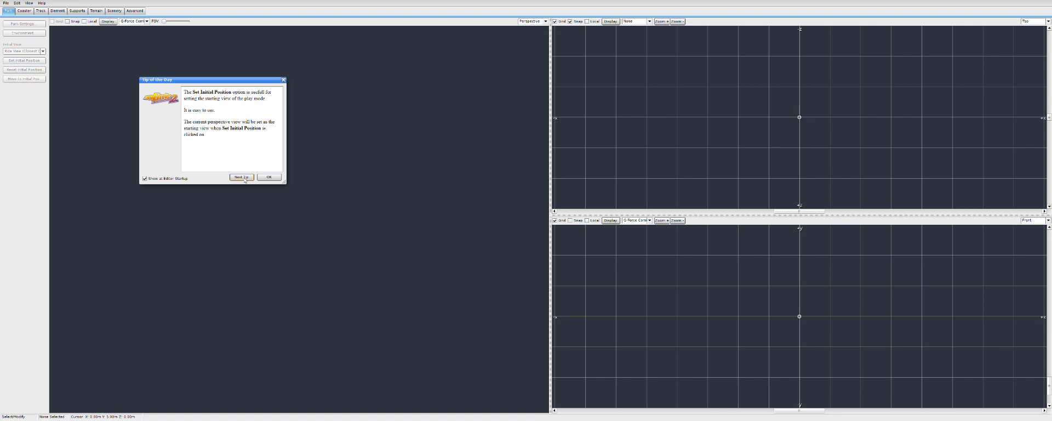
left_click(244, 177)
left_click(244, 177)
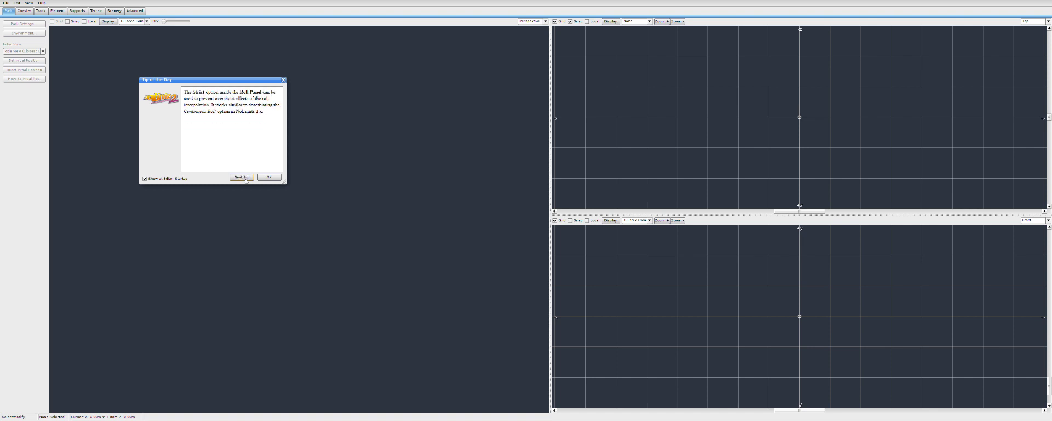
left_click(245, 177)
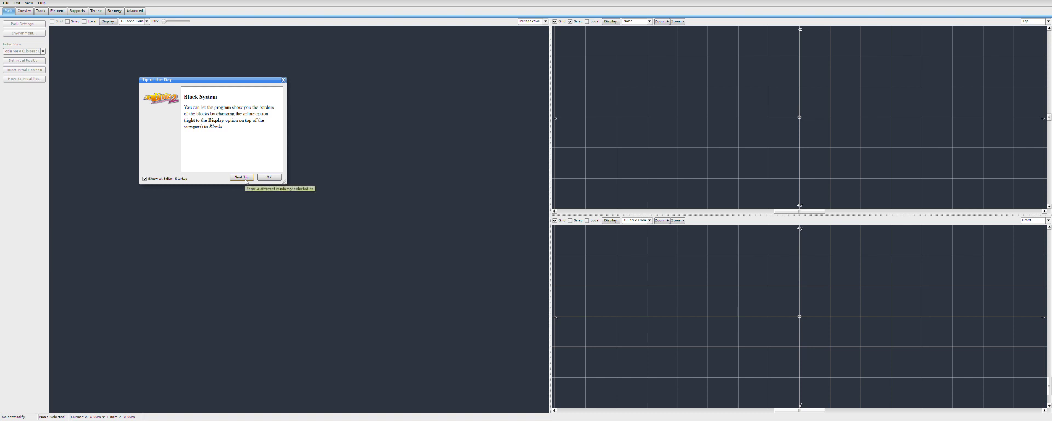
left_click(244, 176)
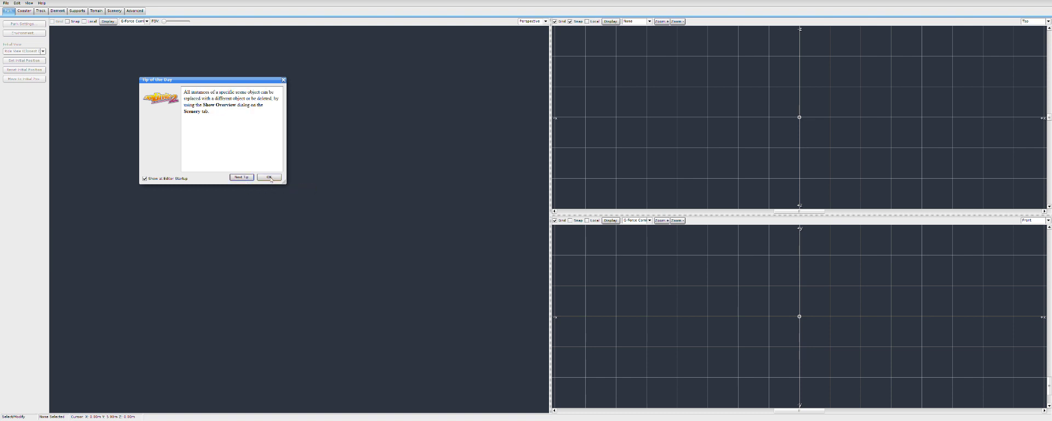
left_click(270, 178)
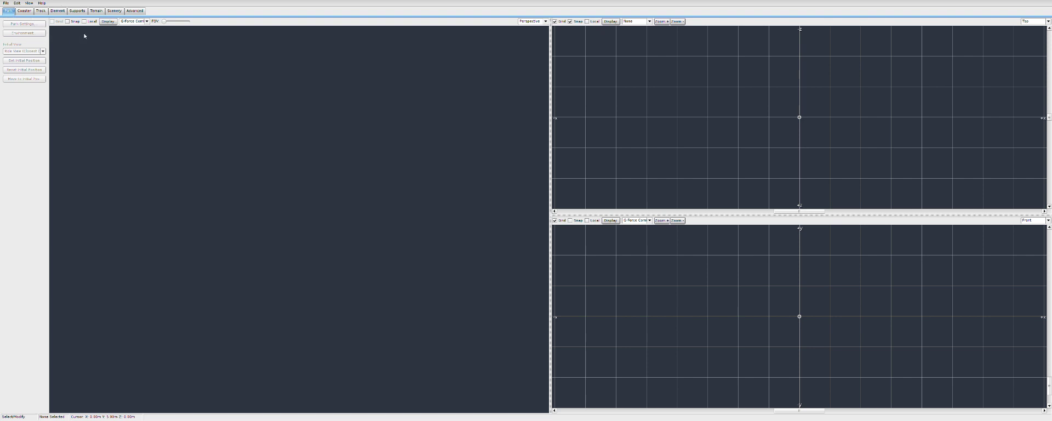
Review the editing options for Coaster, Track, Element, Supports, Terrain, Scenery and Advanced, and return to the Park options
left_click(24, 13)
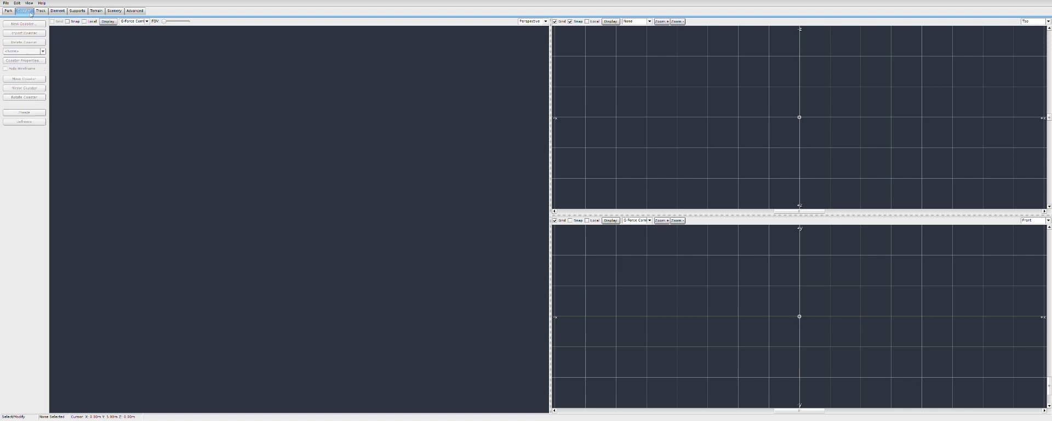
left_click(42, 11)
left_click(61, 12)
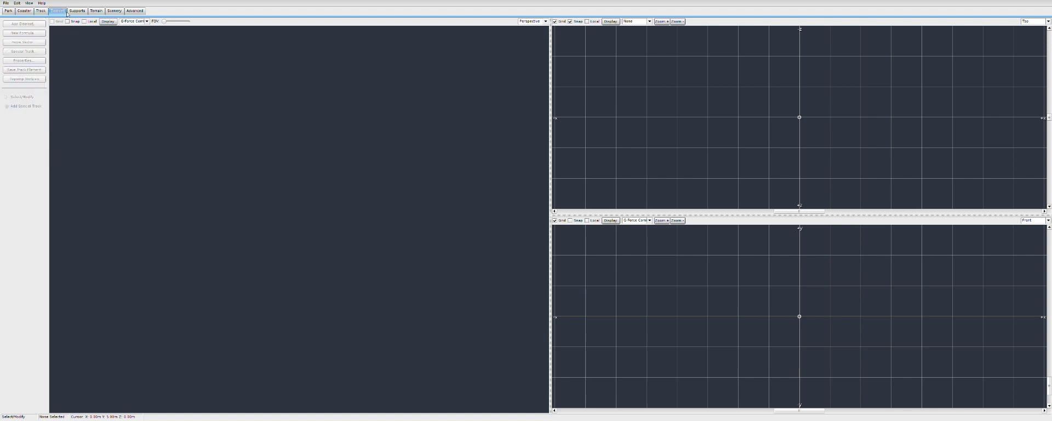
left_click(82, 12)
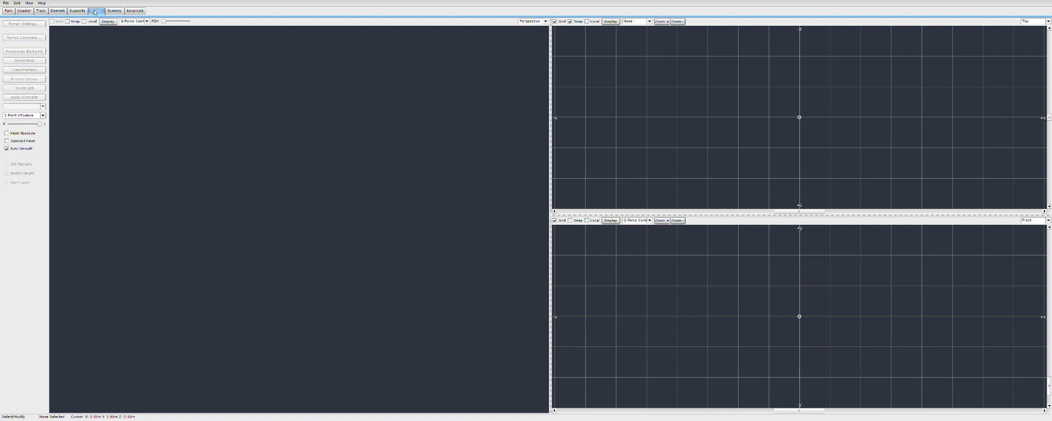
left_click(118, 13)
left_click(140, 12)
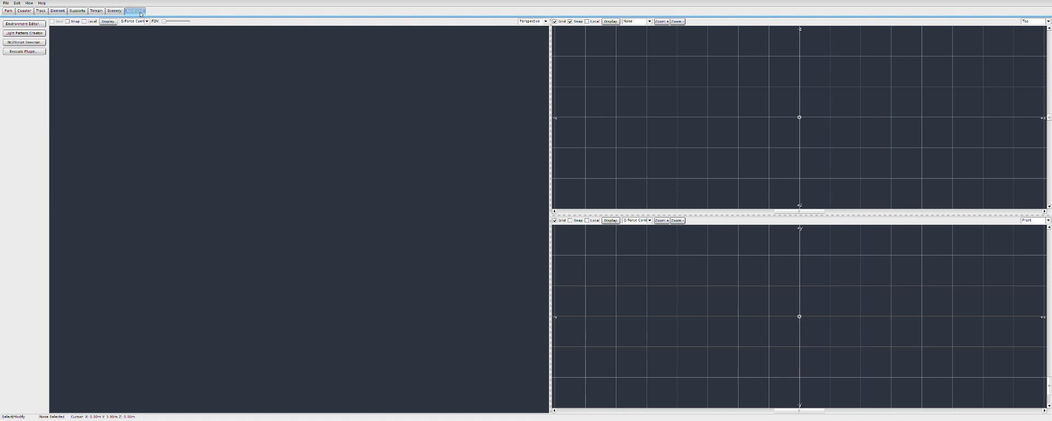
left_click(8, 11)
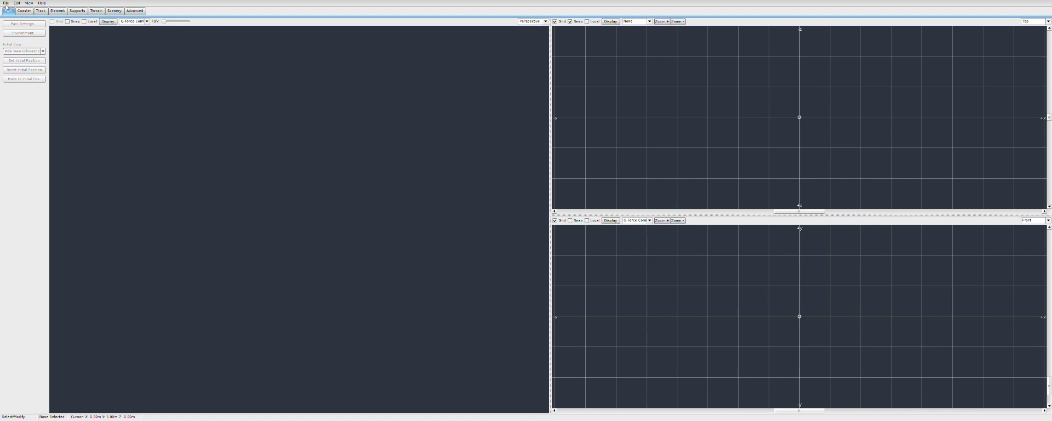
Browse the sample parks in the library and open the Hybris park with the purple coaster
left_click(6, 3)
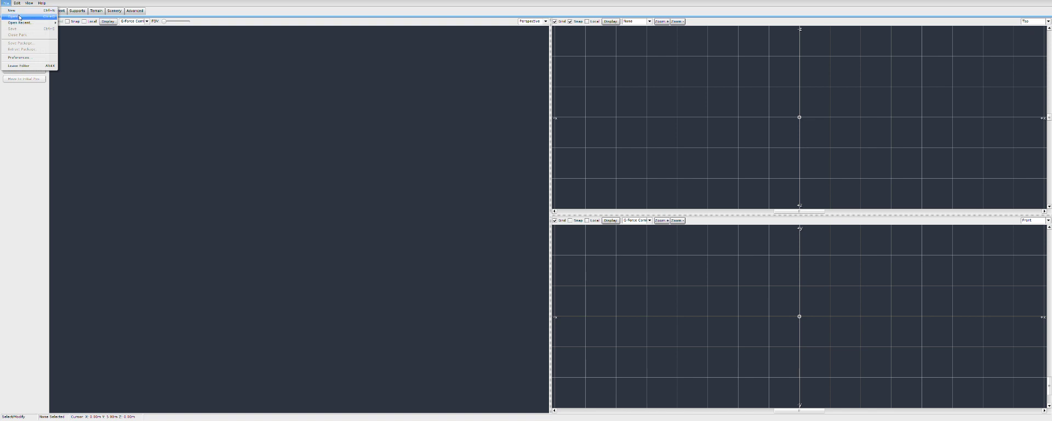
left_click(19, 17)
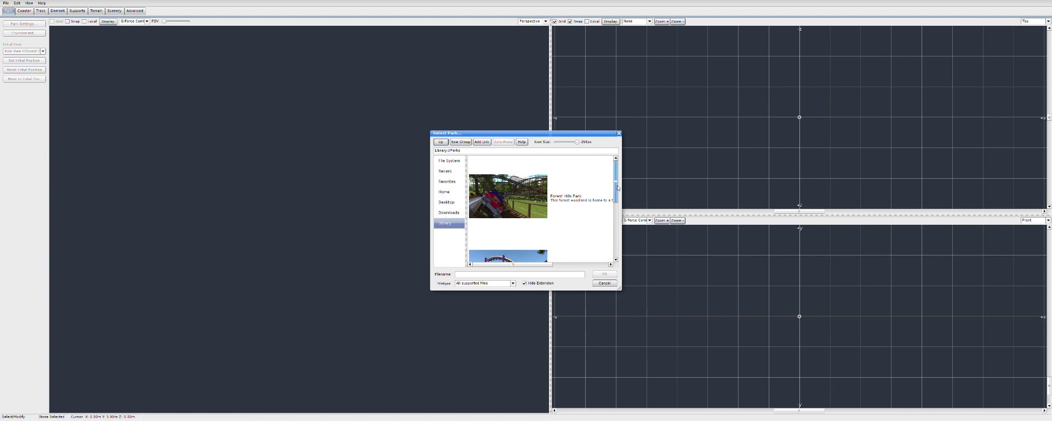
left_click_drag(616, 186, 616, 239)
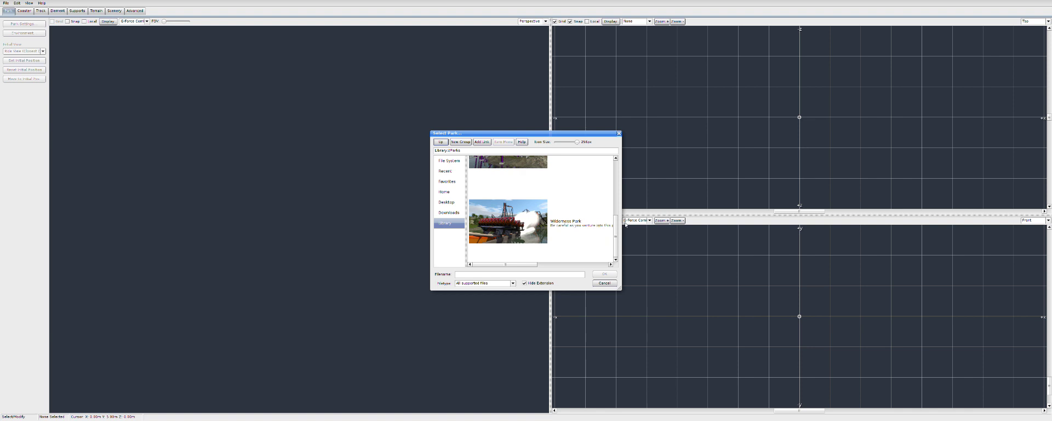
left_click_drag(616, 227, 615, 202)
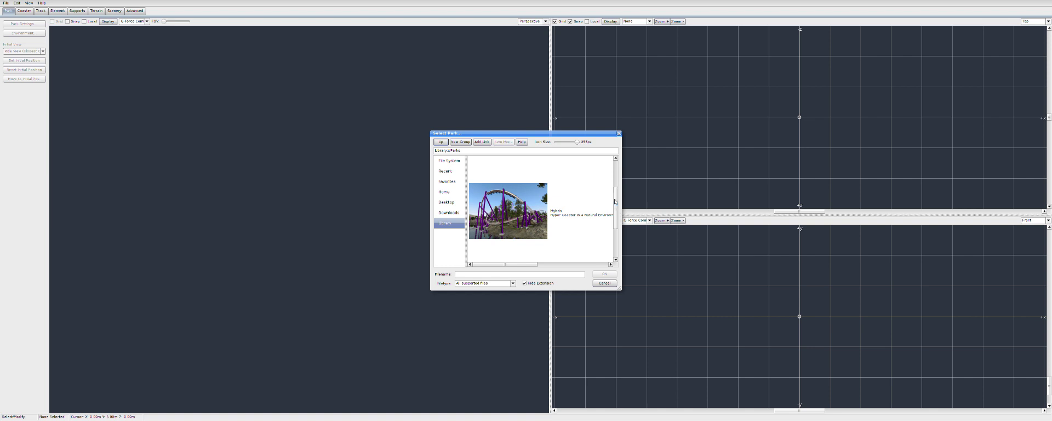
left_click(567, 229)
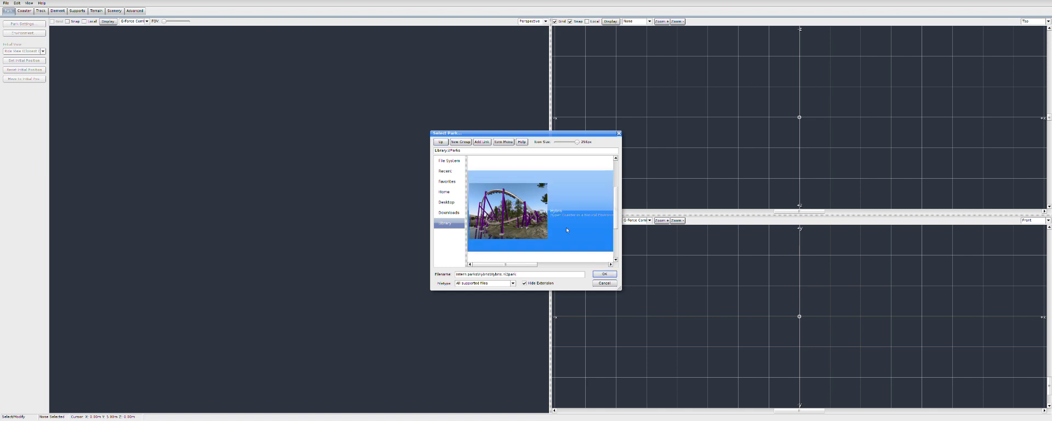
left_click(604, 275)
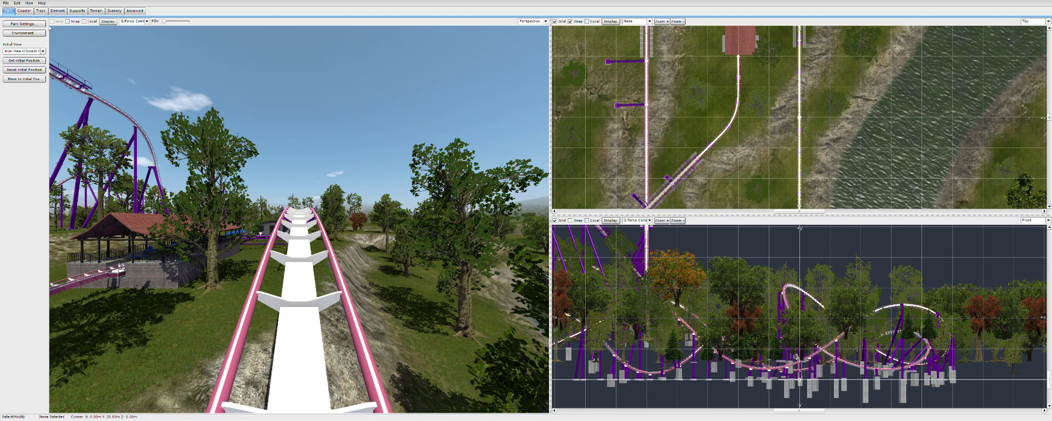
Open the editor preferences and move the dialog onto the perspective view to examine the general settings
left_click(6, 3)
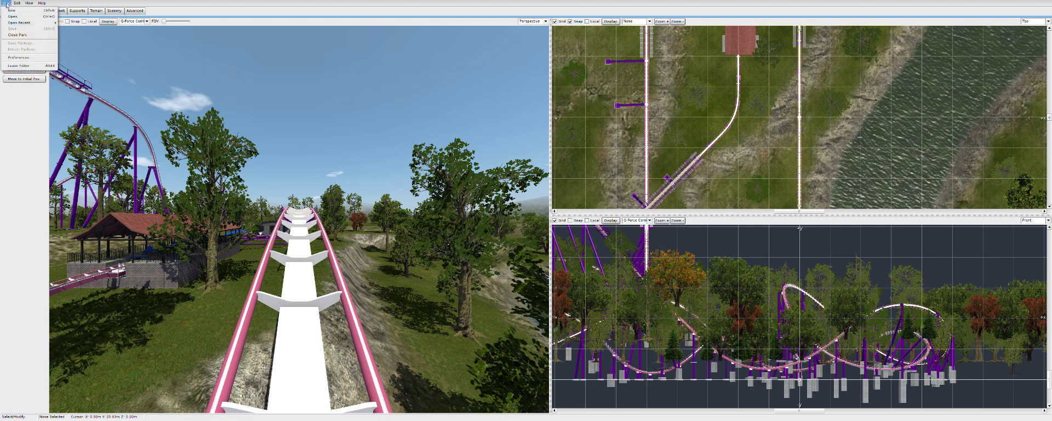
left_click(18, 58)
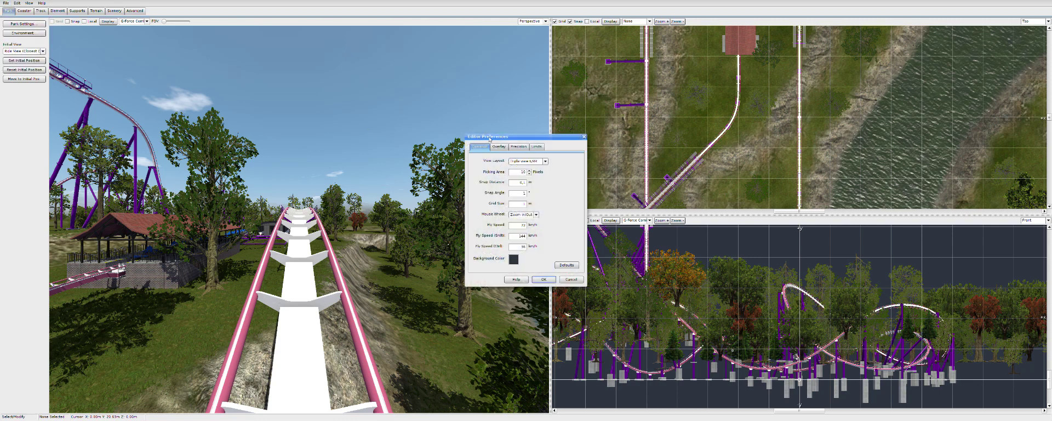
left_click_drag(503, 141, 101, 41)
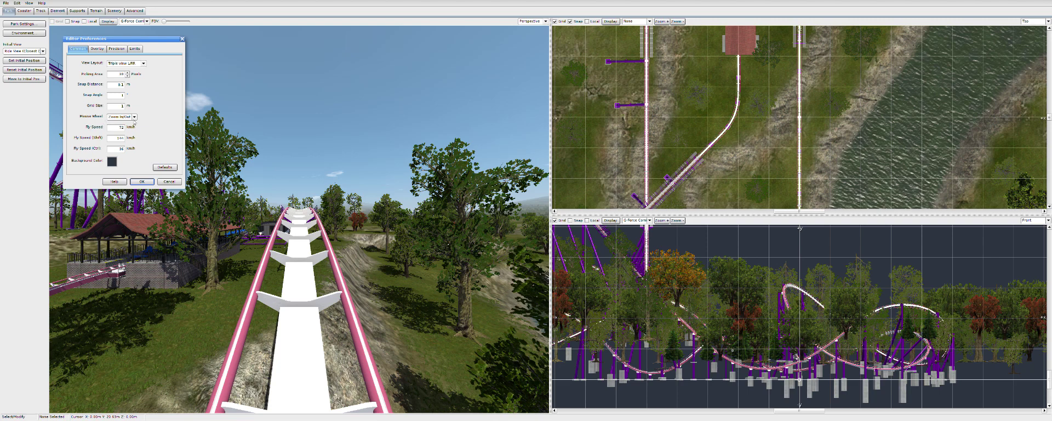
Review the available mouse wheel modes in the general editor preferences and keep the zoom option
left_click(134, 117)
left_click(122, 125)
left_click(135, 117)
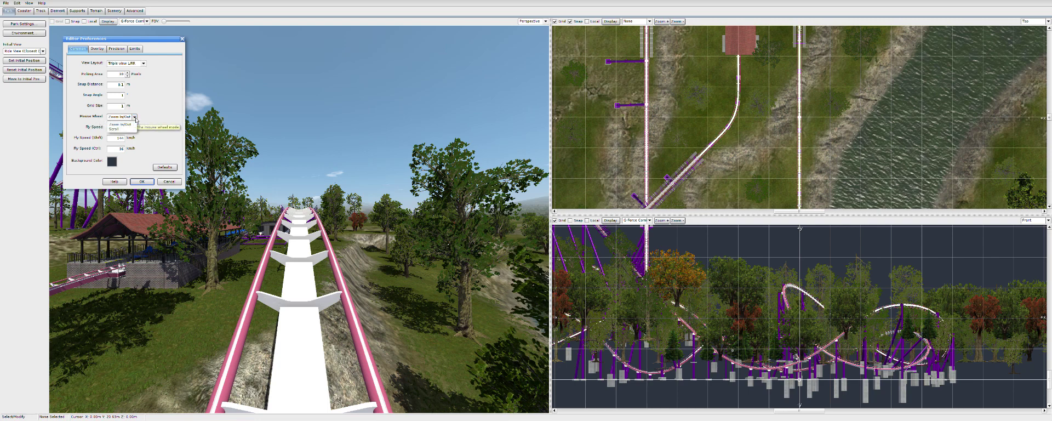
left_click(136, 125)
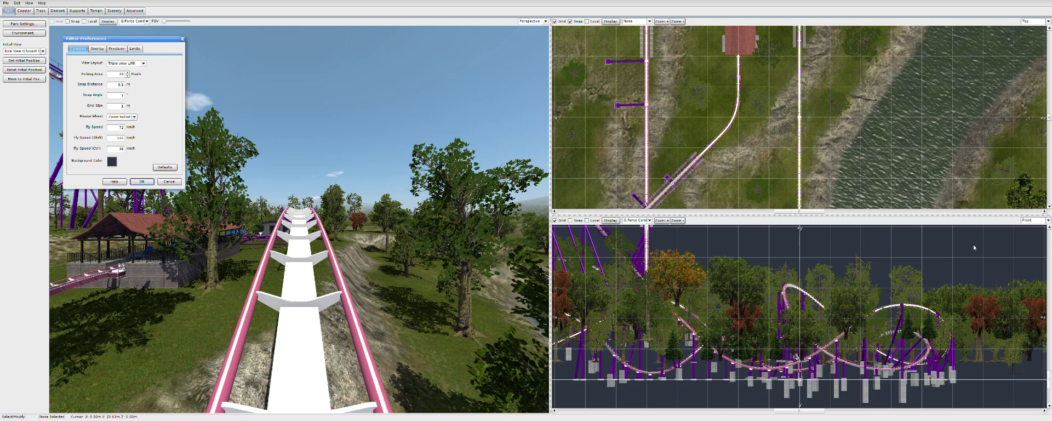
Try a lighter blue-grey background color for the editor views and cancel the color choice
left_click(111, 162)
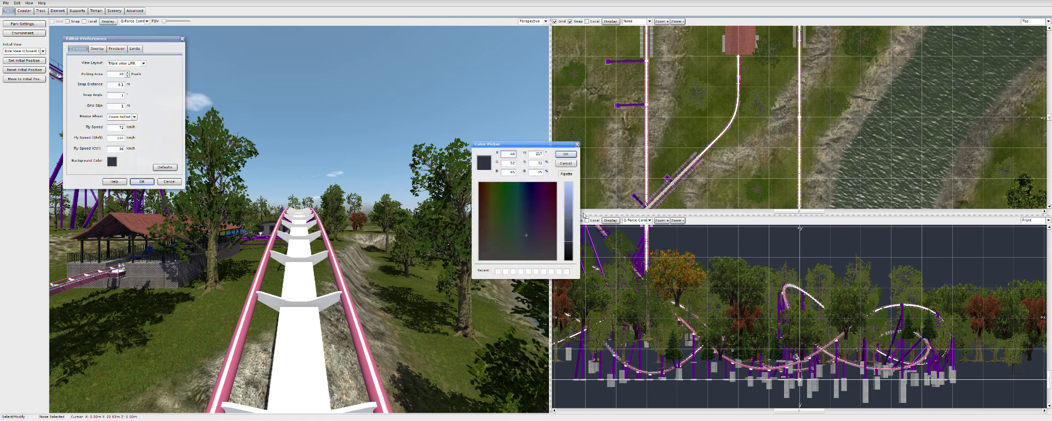
left_click_drag(569, 243, 567, 211)
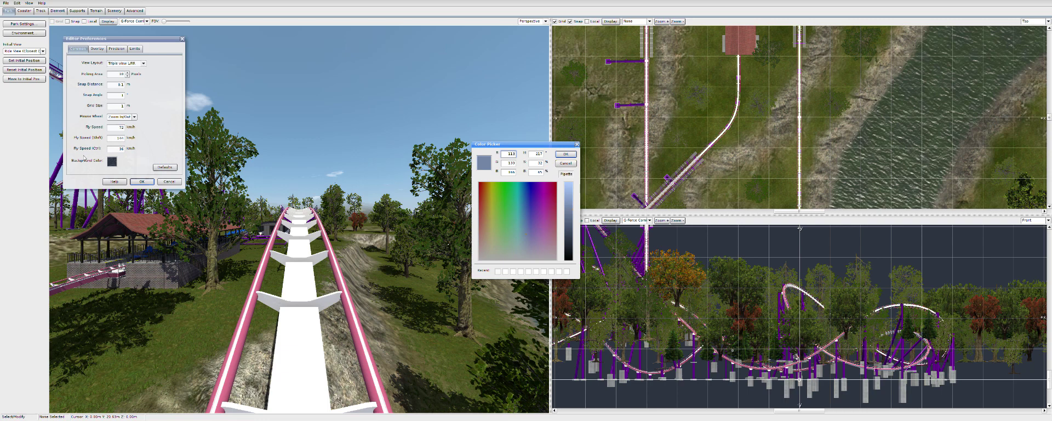
left_click(566, 164)
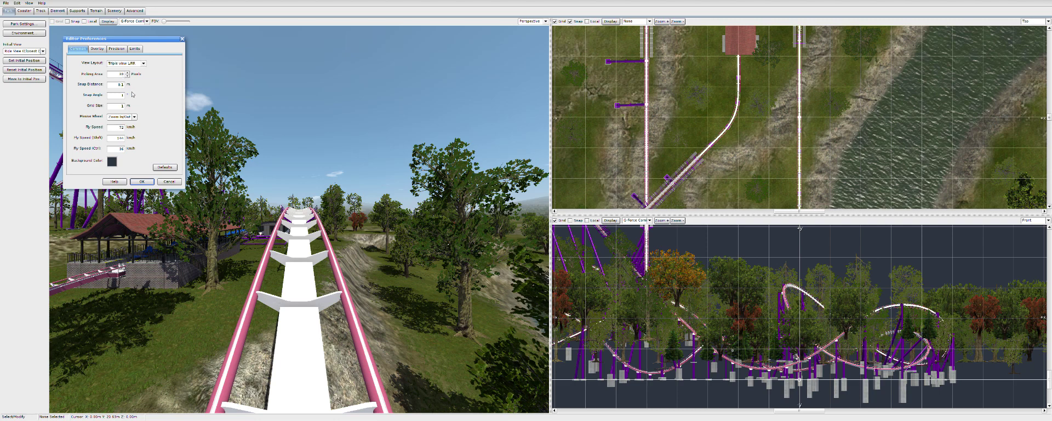
Examine the overlay preferences, including the viewport choices and the overlay image file selection, without loading an image
left_click(97, 51)
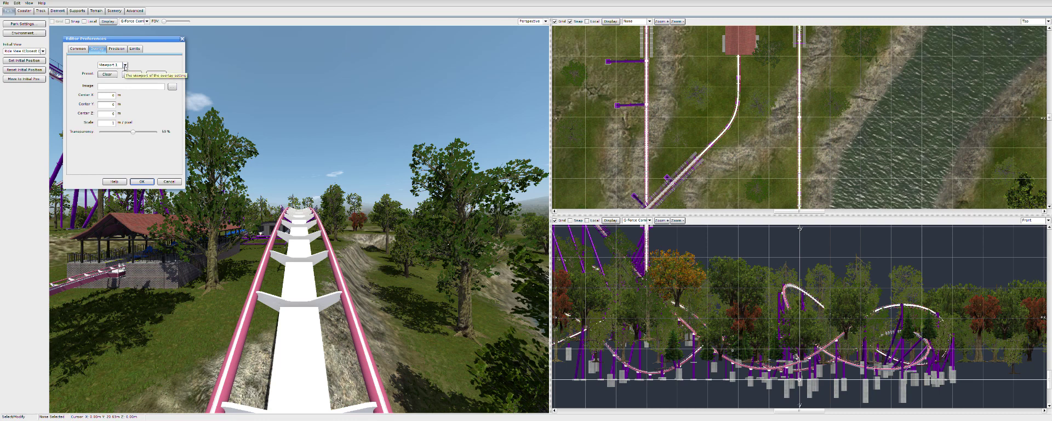
left_click(125, 65)
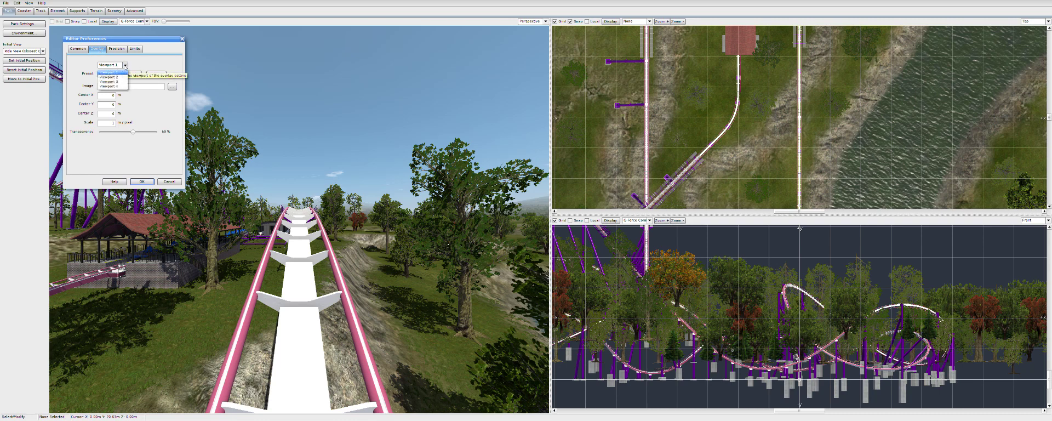
left_click(124, 66)
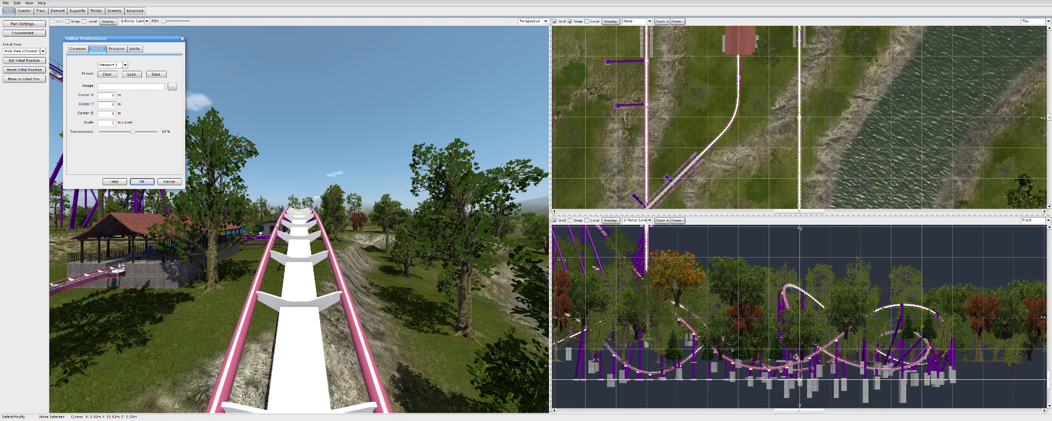
left_click(171, 87)
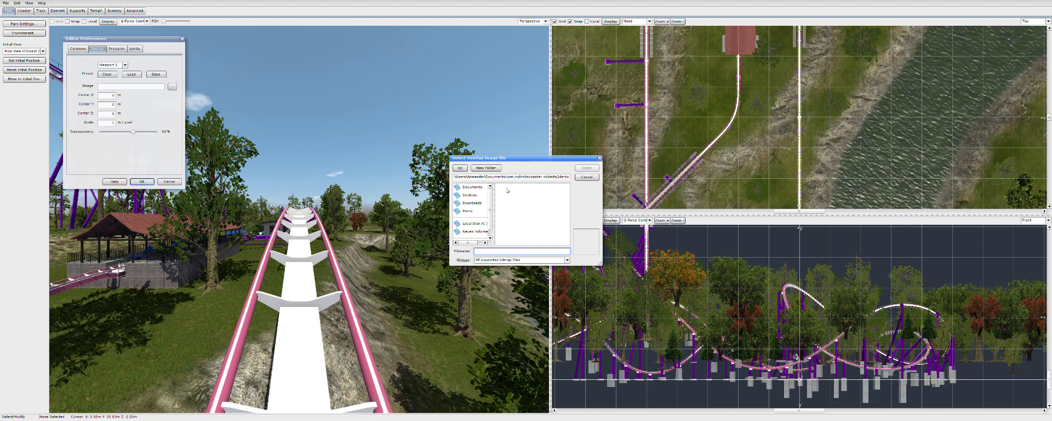
left_click(600, 159)
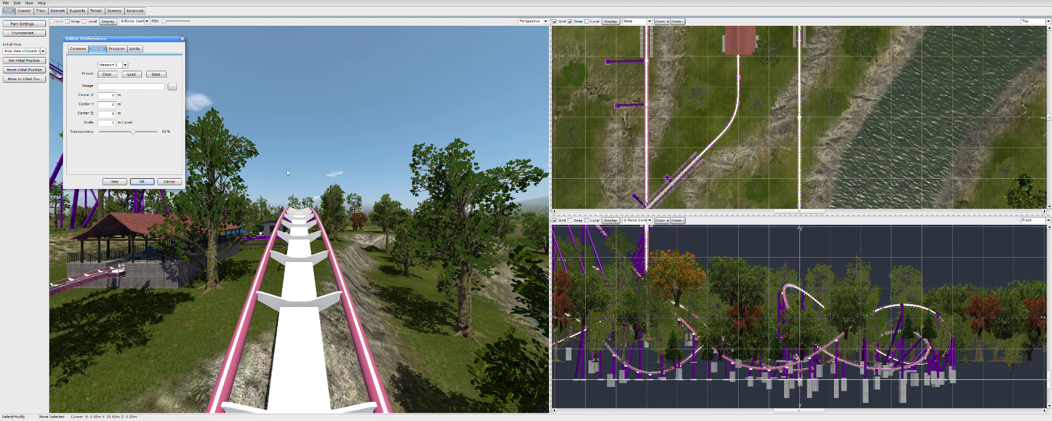
left_click(83, 48)
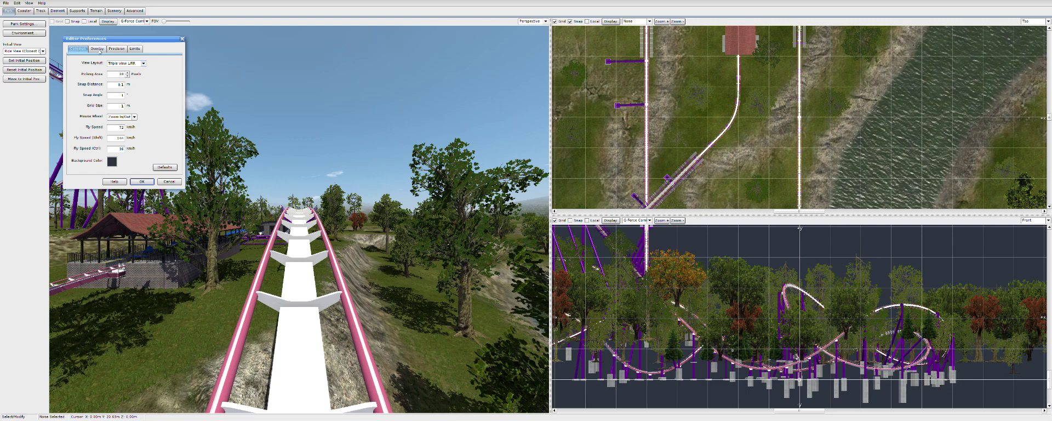
left_click(98, 49)
left_click(173, 87)
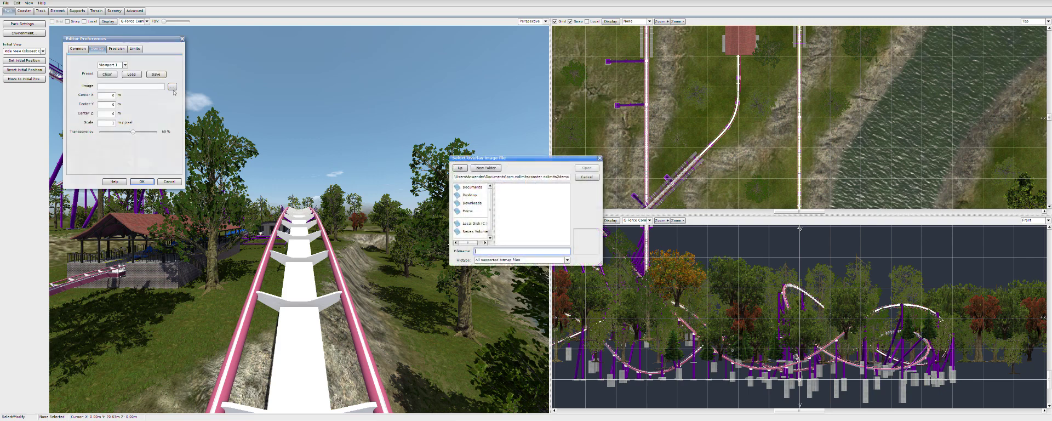
left_click(599, 157)
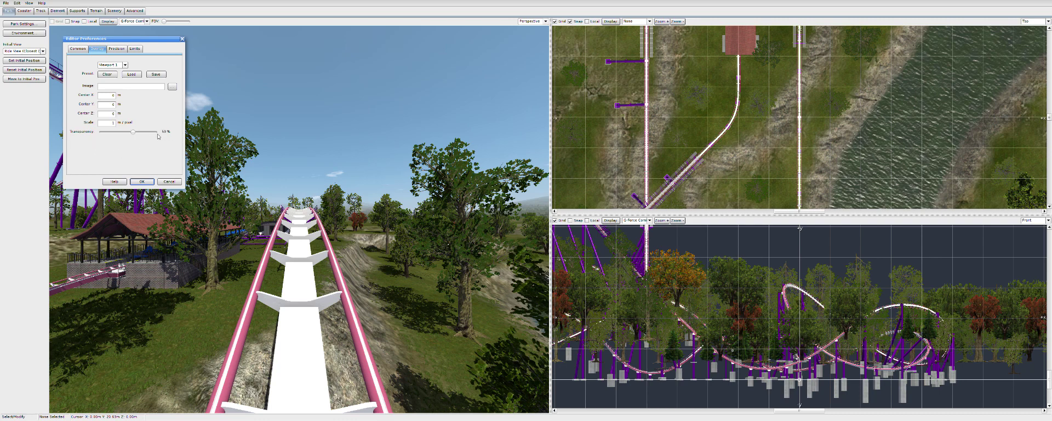
Examine the Precision comb settings and the G-force color Limits, and close the editor preferences
left_click(117, 49)
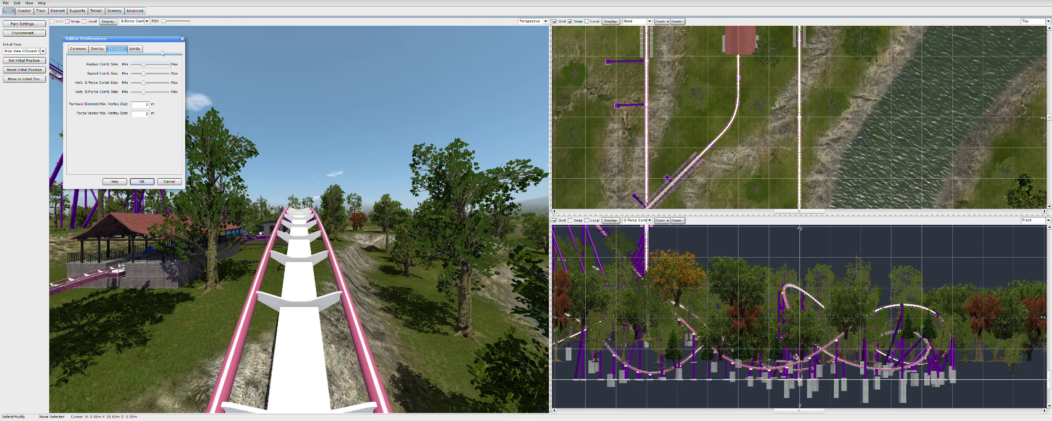
left_click(140, 50)
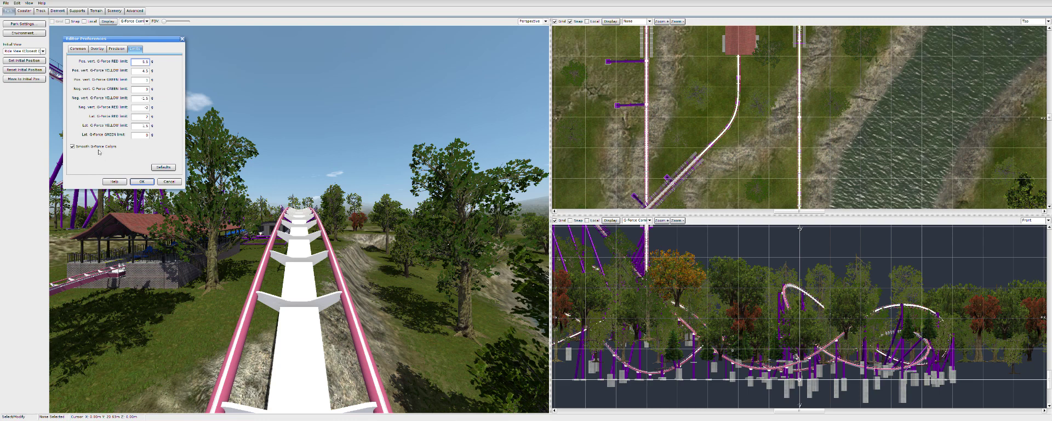
left_click(182, 39)
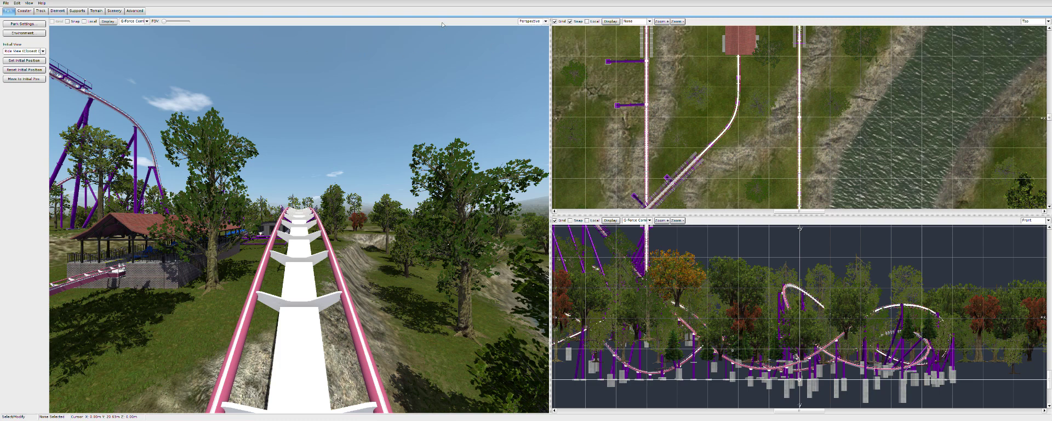
Review the view types available for the large viewport, keep Perspective and look over the park from above
left_click(546, 22)
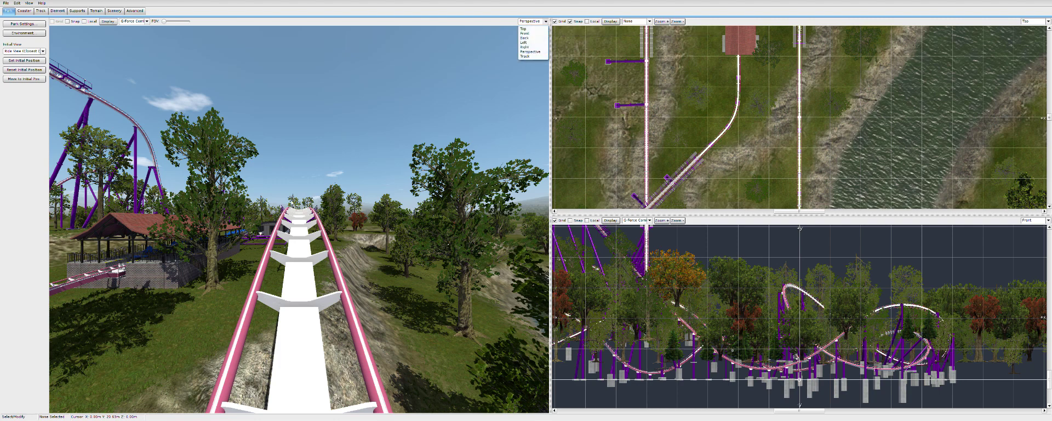
left_click(545, 23)
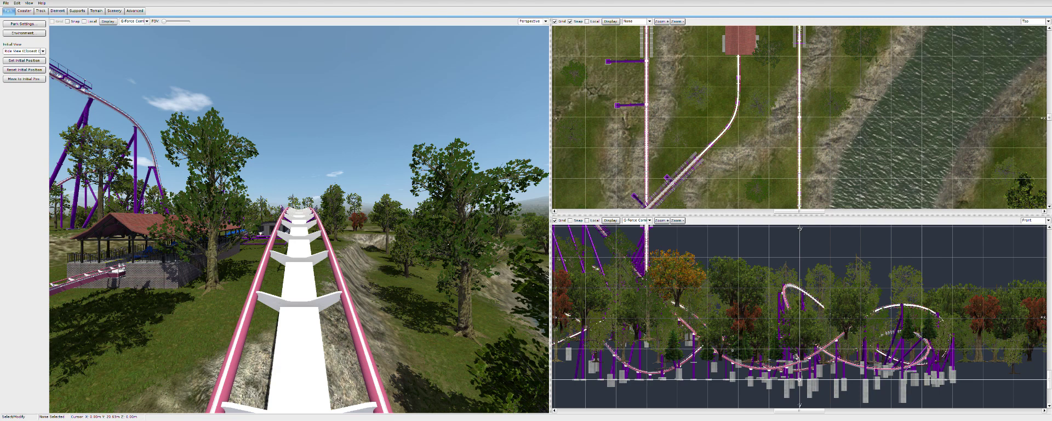
left_click(540, 22)
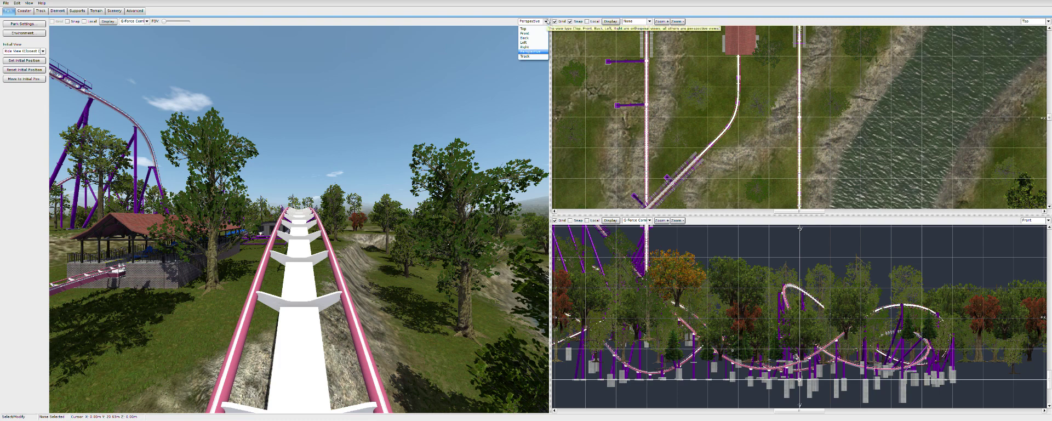
left_click(527, 52)
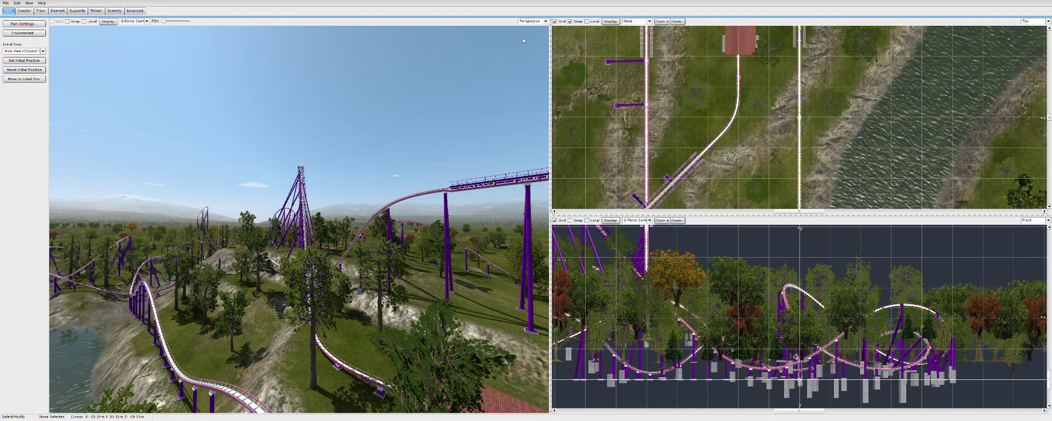
Switch the large viewport to the Track view and travel forward along the coaster from the station
left_click(531, 20)
left_click(532, 55)
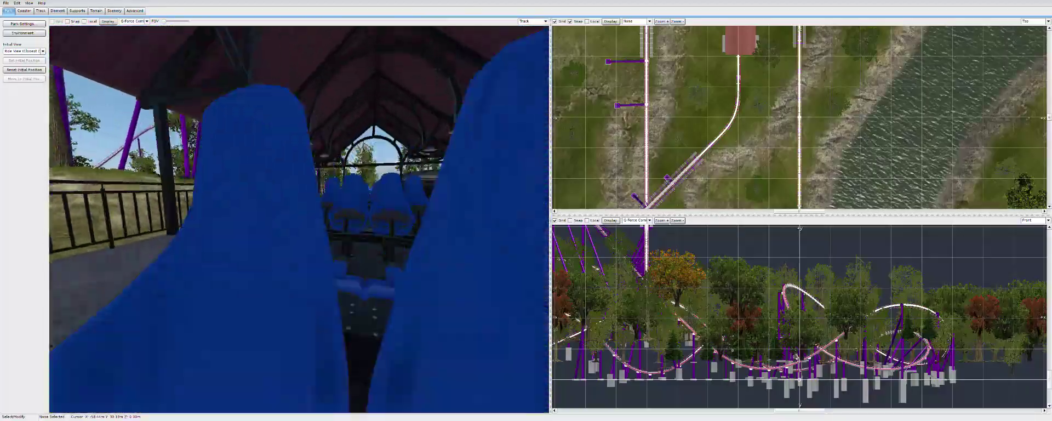
key("w")
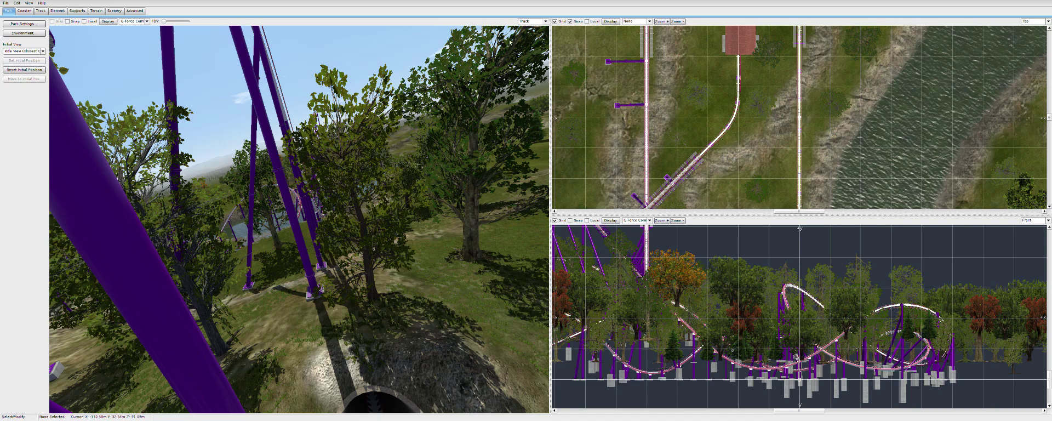
Switch the large viewport to the Right view and examine the coaster layout from that side
left_click(544, 22)
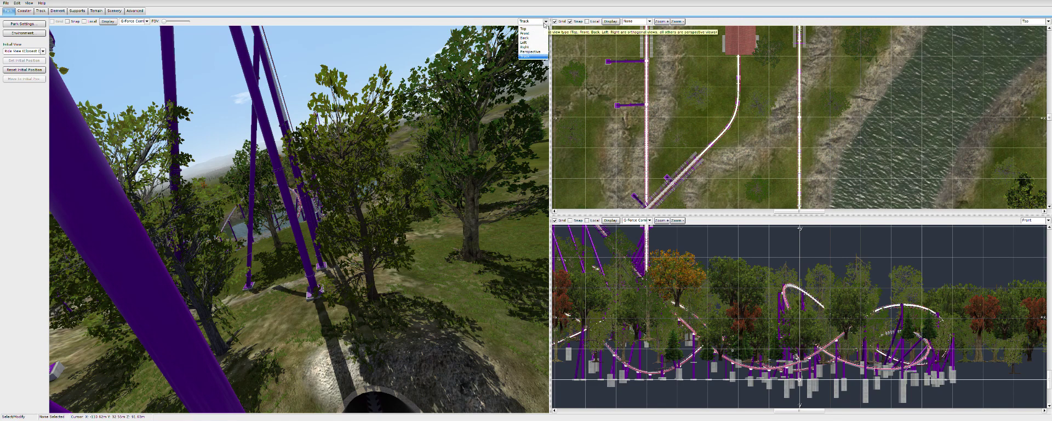
left_click(531, 48)
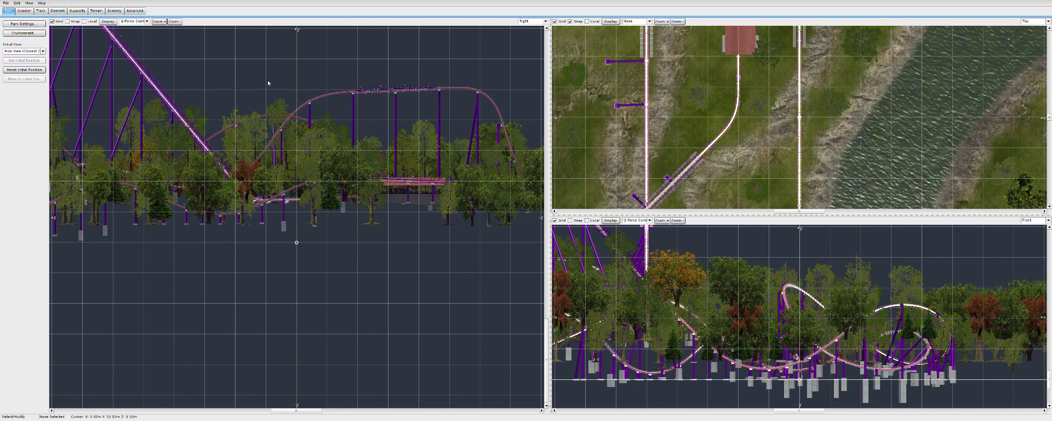
right_click_drag(268, 86, 436, 171)
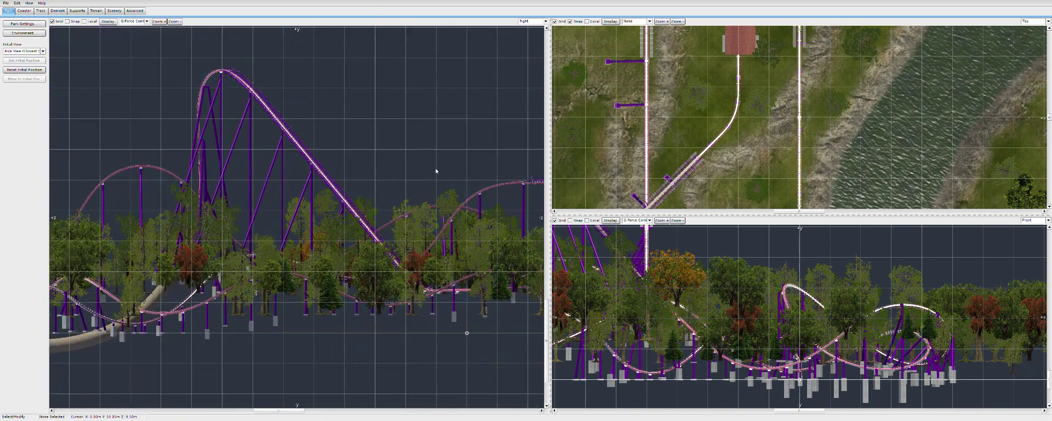
right_click_drag(177, 137, 397, 108)
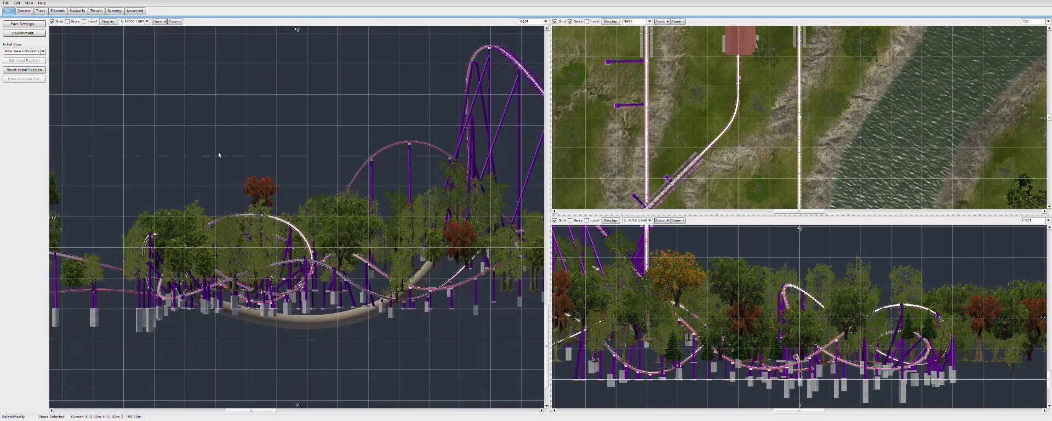
right_click_drag(221, 155, 429, 138)
right_click_drag(174, 153, 191, 134)
right_click_drag(406, 161, 176, 151)
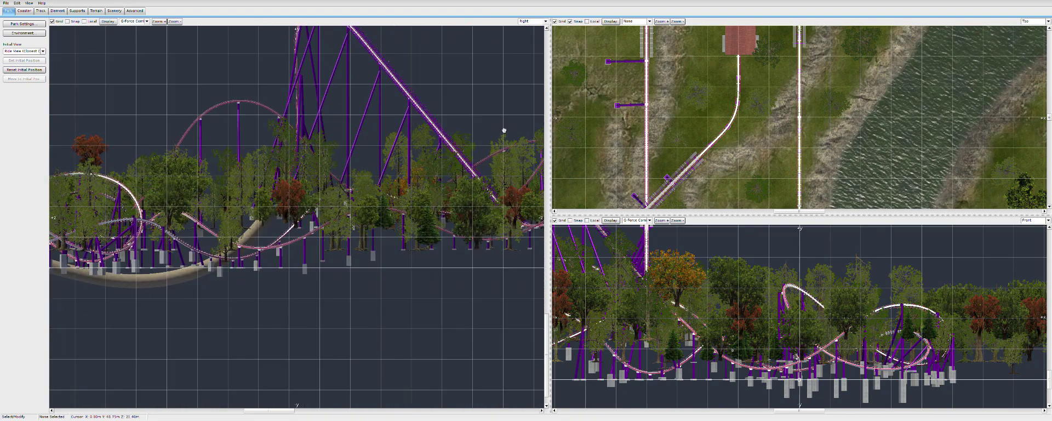
right_click_drag(500, 132, 289, 130)
right_click_drag(467, 138, 245, 153)
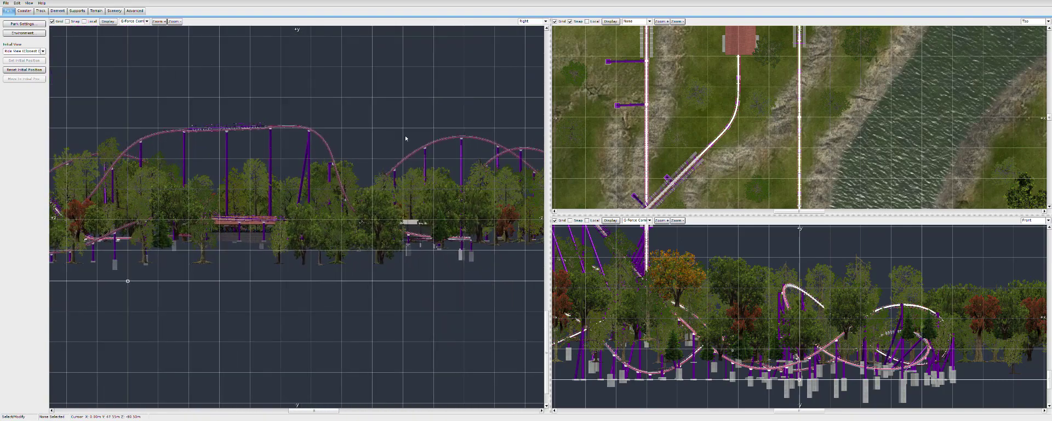
right_click_drag(406, 138, 464, 154)
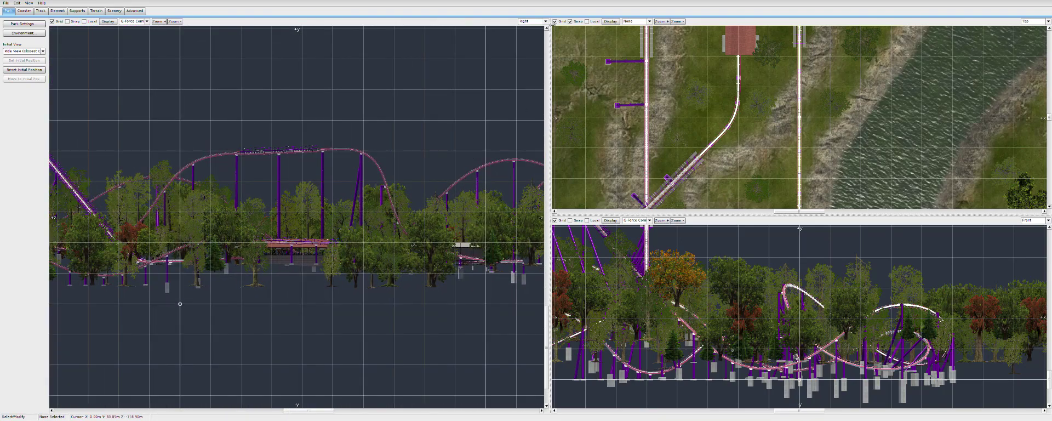
Switch the large viewport to the Left view and examine the coaster and its tunnel from that side
left_click(545, 21)
left_click(526, 43)
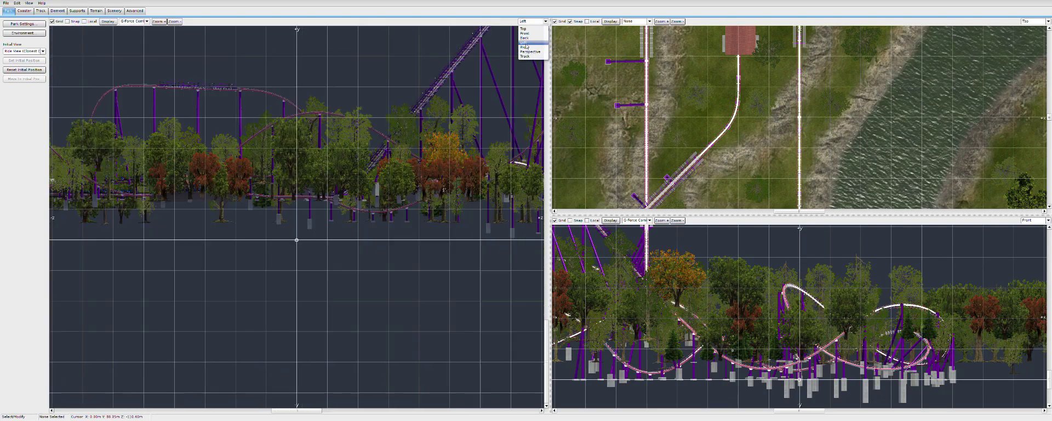
right_click_drag(360, 146, 326, 191)
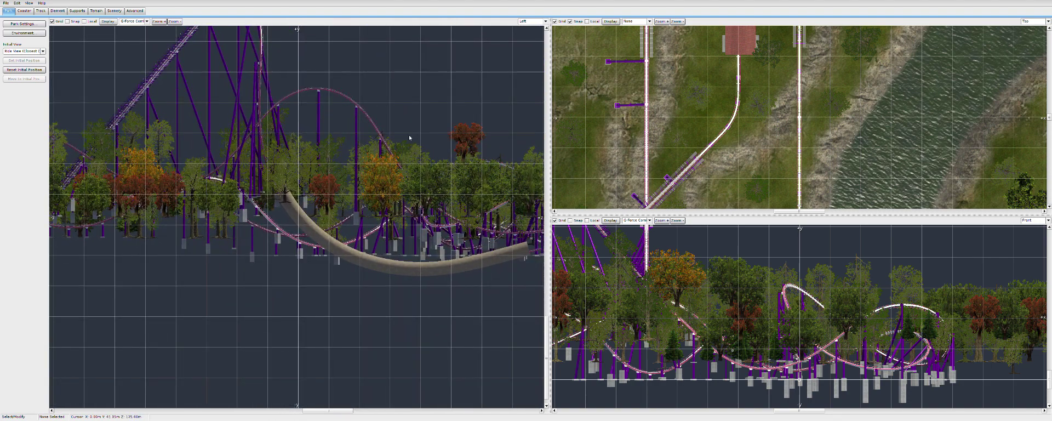
right_click_drag(409, 137, 151, 171)
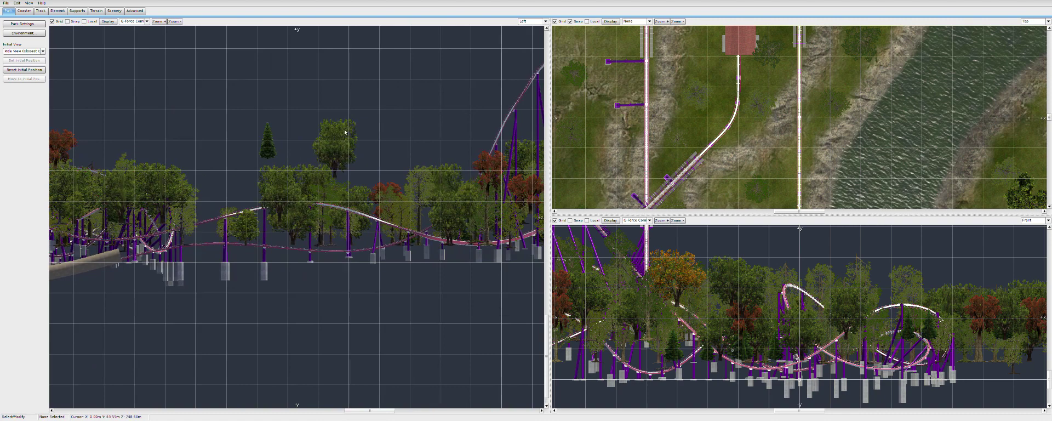
right_click_drag(344, 132, 282, 185)
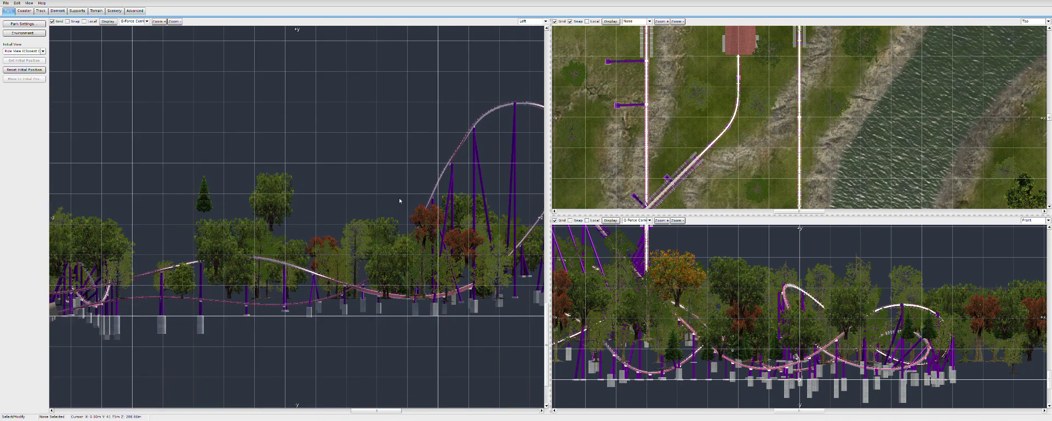
right_click_drag(401, 205, 483, 175)
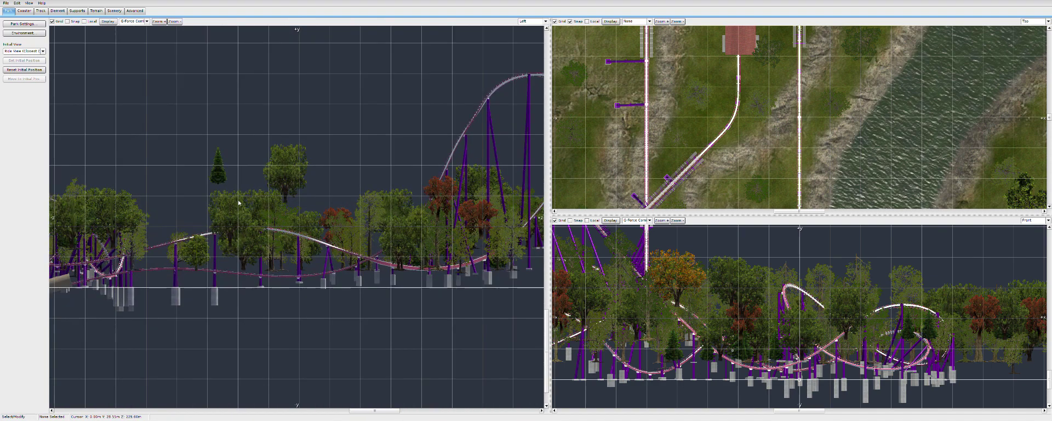
right_click_drag(238, 202, 516, 197)
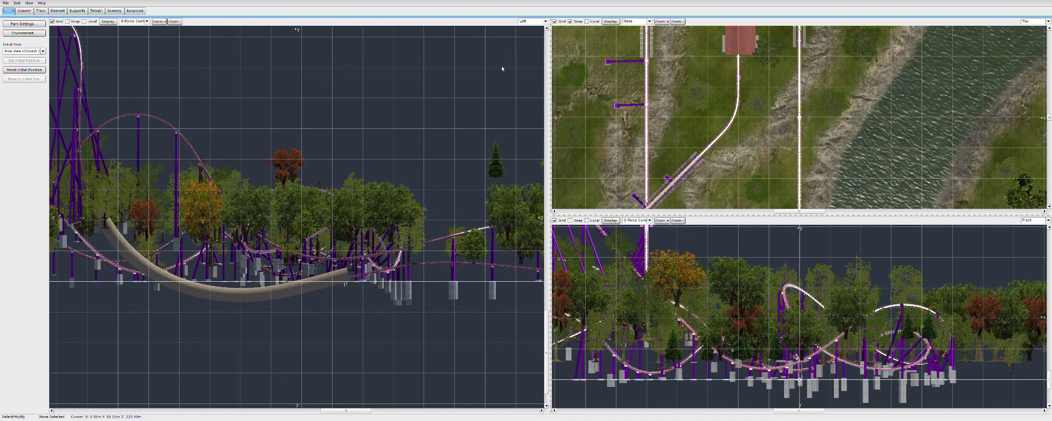
Switch the large viewport to the Back view and examine the coaster layout from behind at several zoom levels
left_click(546, 22)
left_click(532, 38)
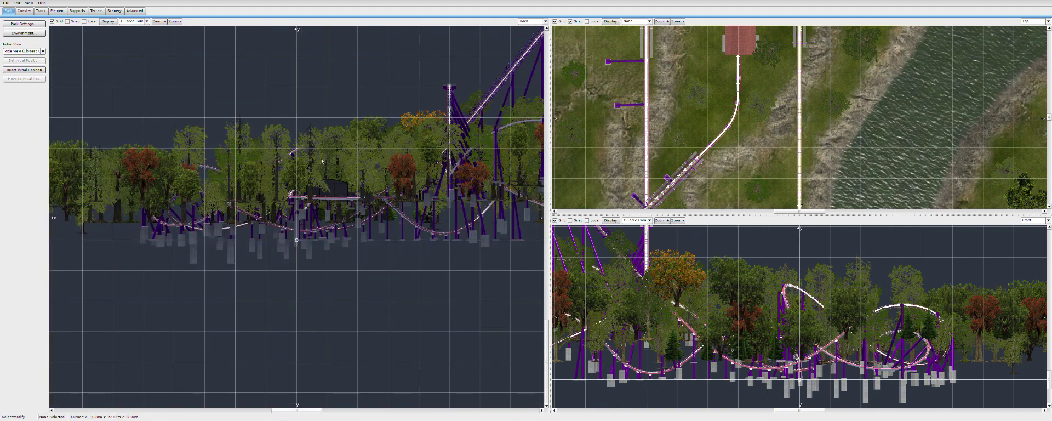
scroll(365, 178, "down", 4)
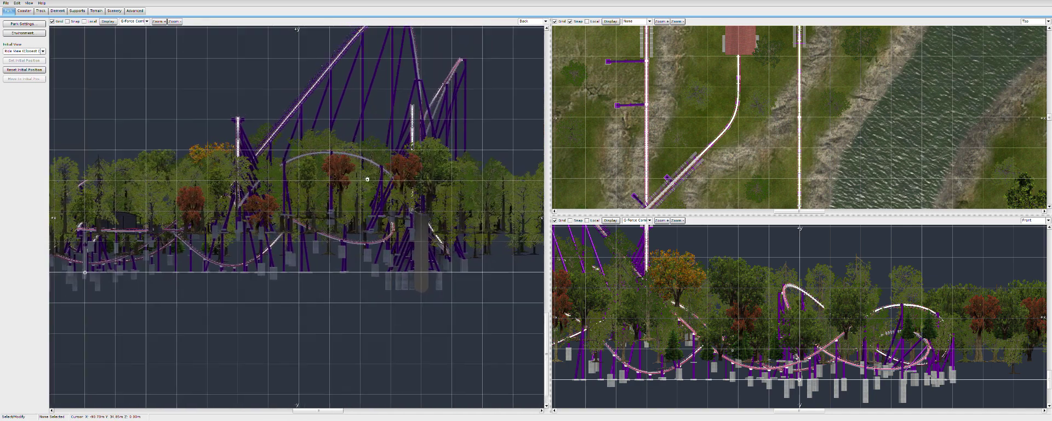
scroll(361, 181, "down", 3)
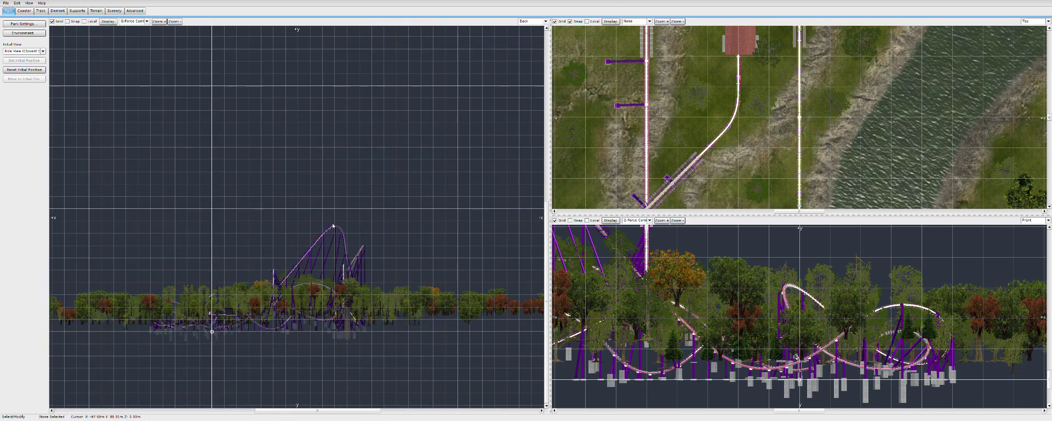
middle_click_drag(332, 226, 416, 168)
middle_click_drag(337, 245, 324, 266)
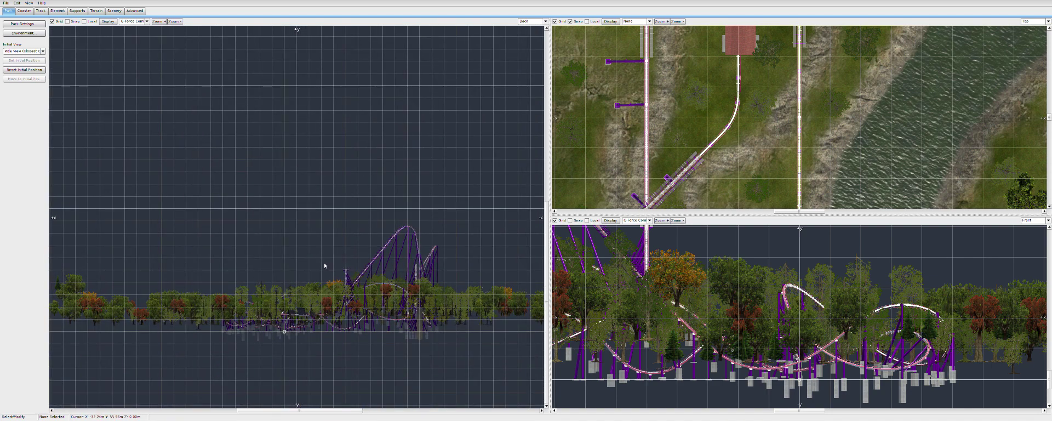
scroll(325, 265, "down", 6)
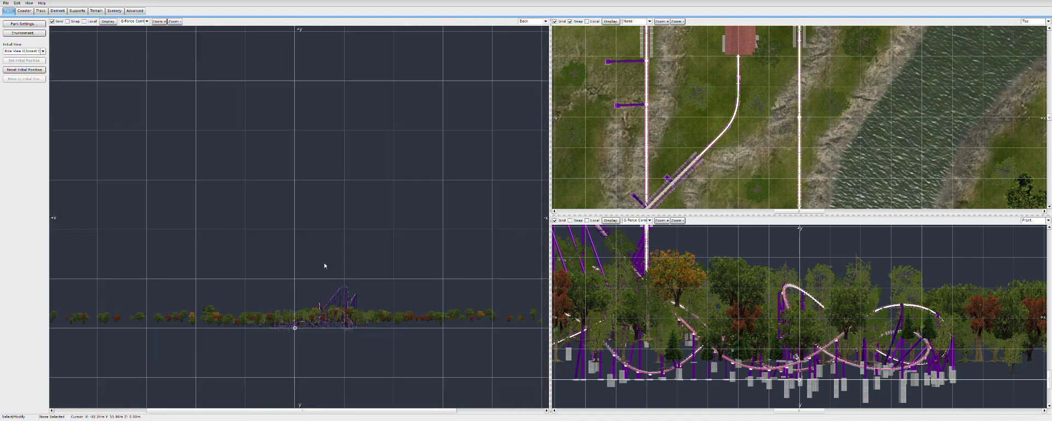
scroll(325, 265, "down", 4)
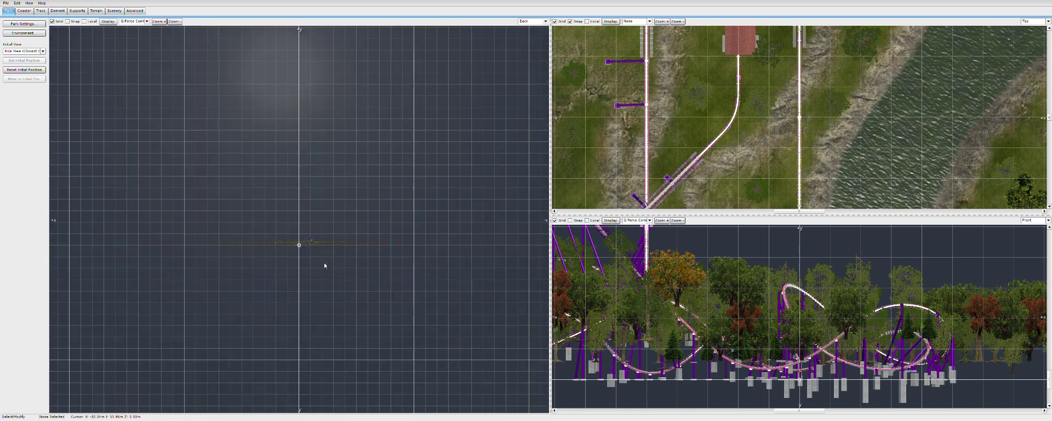
scroll(324, 265, "up", 8)
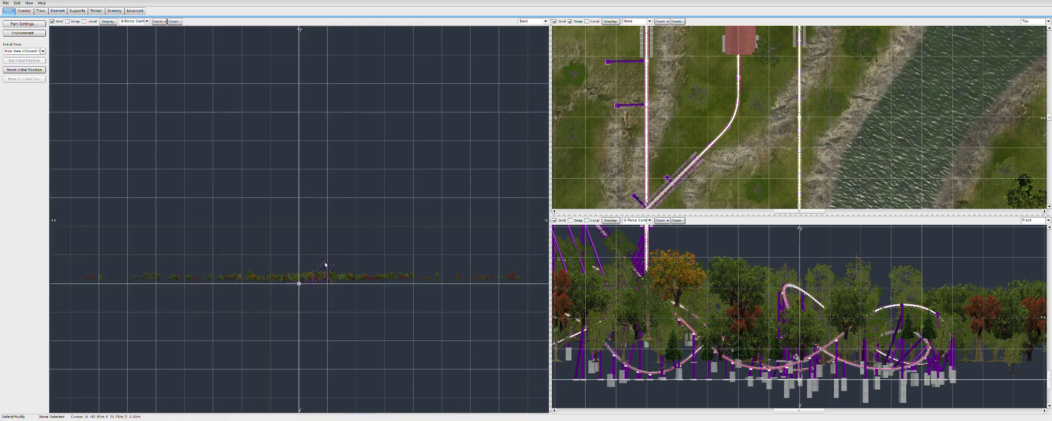
scroll(329, 236, "down", 3)
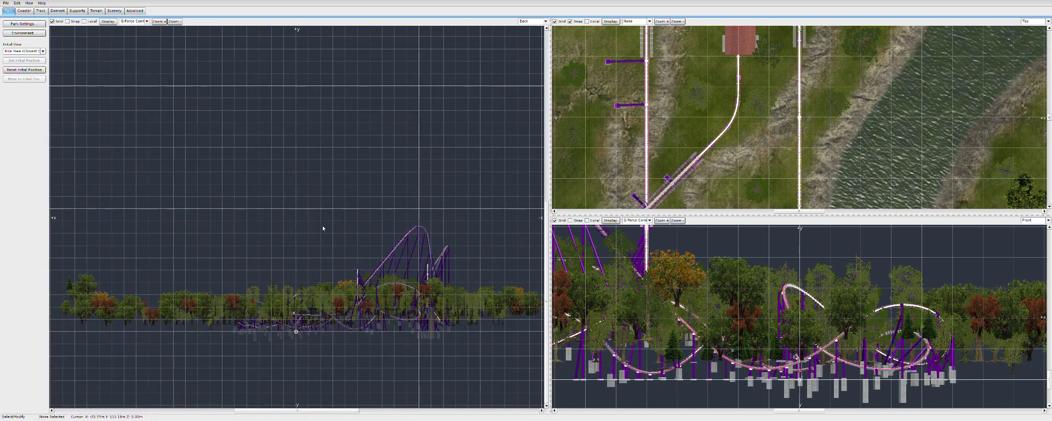
scroll(320, 297, "up", 6)
middle_click_drag(335, 317, 443, 241)
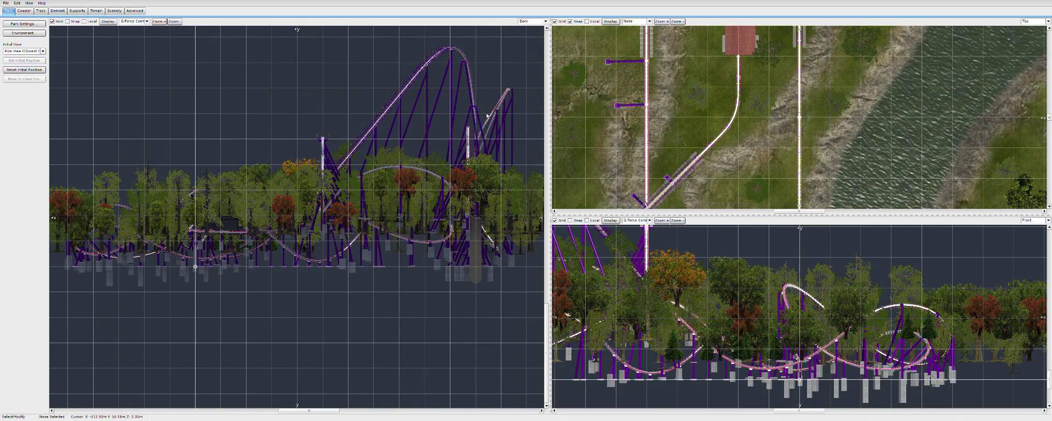
Switch the large viewport to the Front view and examine the whole coaster from that side
left_click(545, 21)
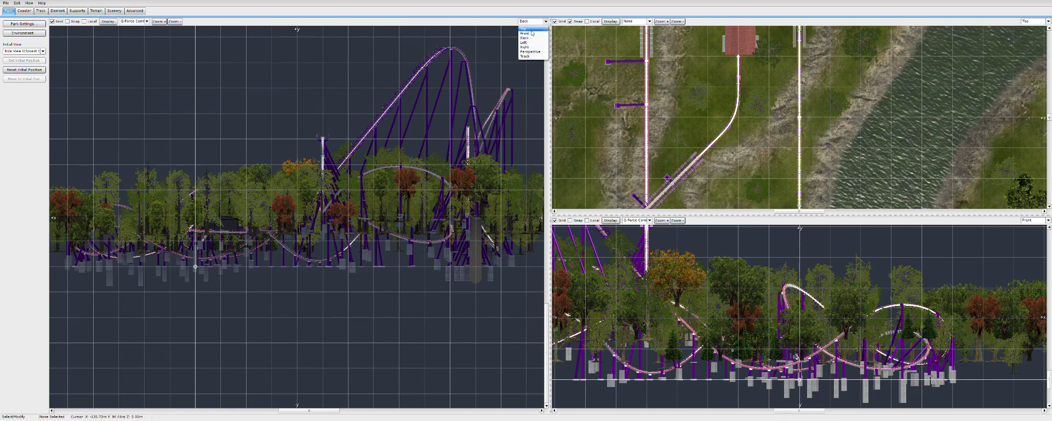
left_click(528, 38)
middle_click_drag(230, 165, 263, 162)
scroll(257, 159, "down", 5)
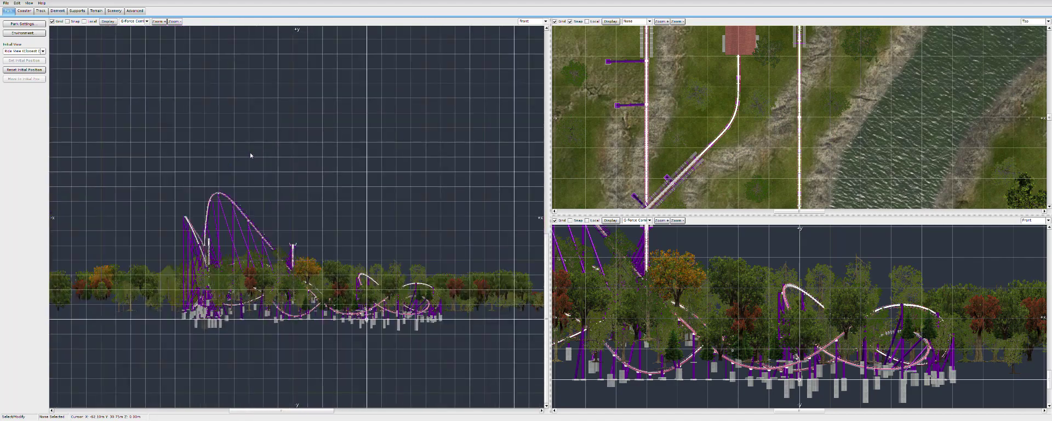
middle_click_drag(278, 201, 294, 174)
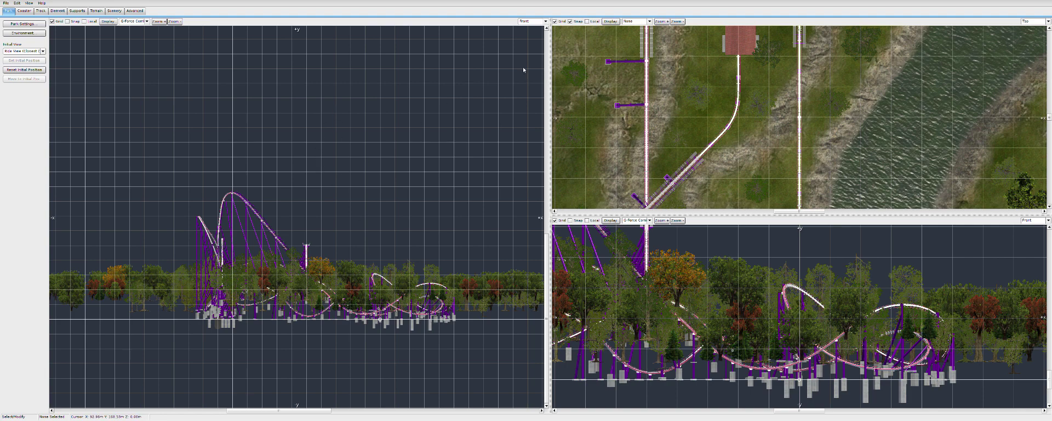
Switch the large viewport to the Top view and examine the full coaster layout, station and river from above
left_click(532, 21)
left_click(530, 31)
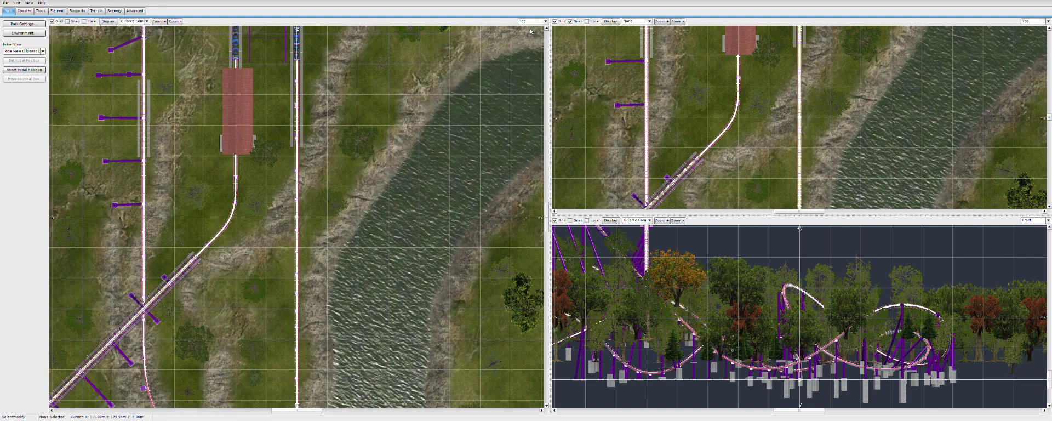
scroll(293, 186, "down", 10)
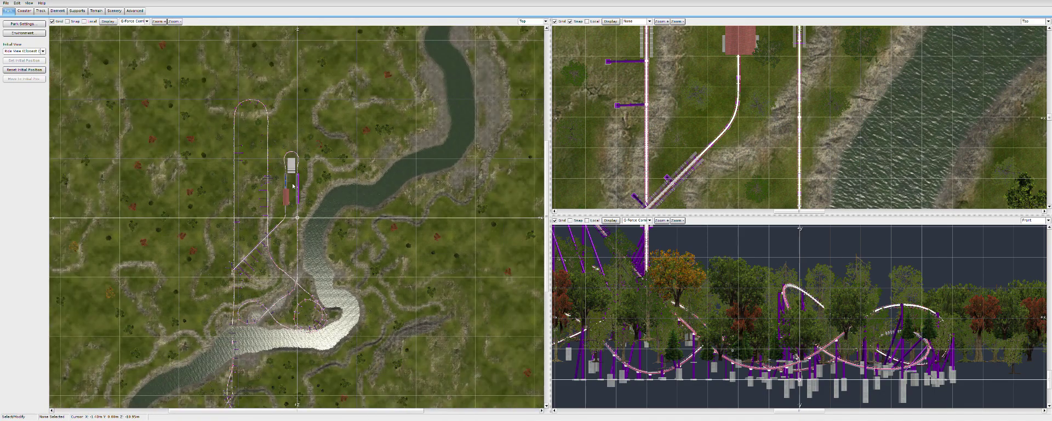
scroll(293, 186, "down", 3)
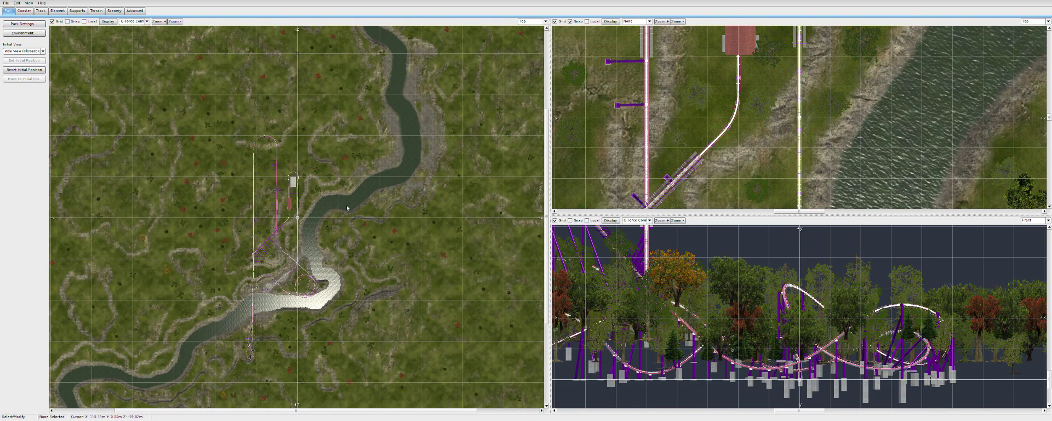
right_click_drag(347, 205, 366, 149)
scroll(312, 191, "up", 1)
scroll(312, 191, "up", 1)
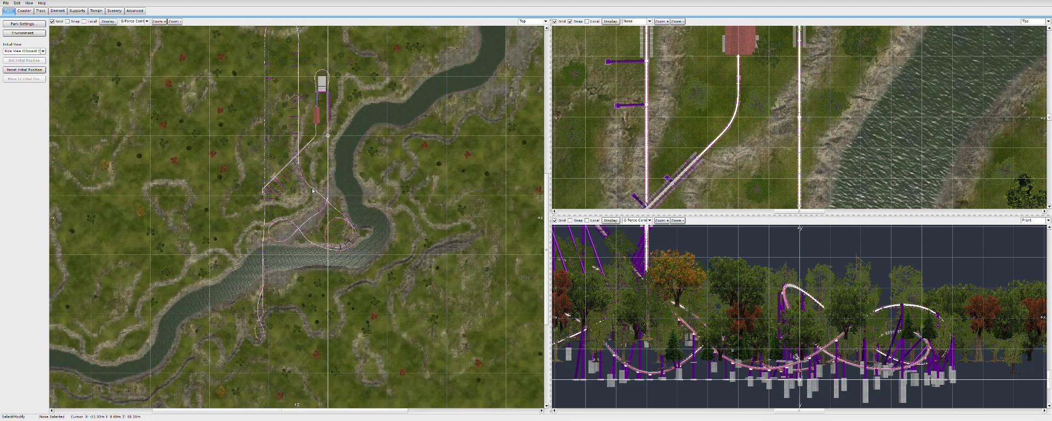
right_click_drag(324, 179, 331, 239)
scroll(331, 239, "down", 3)
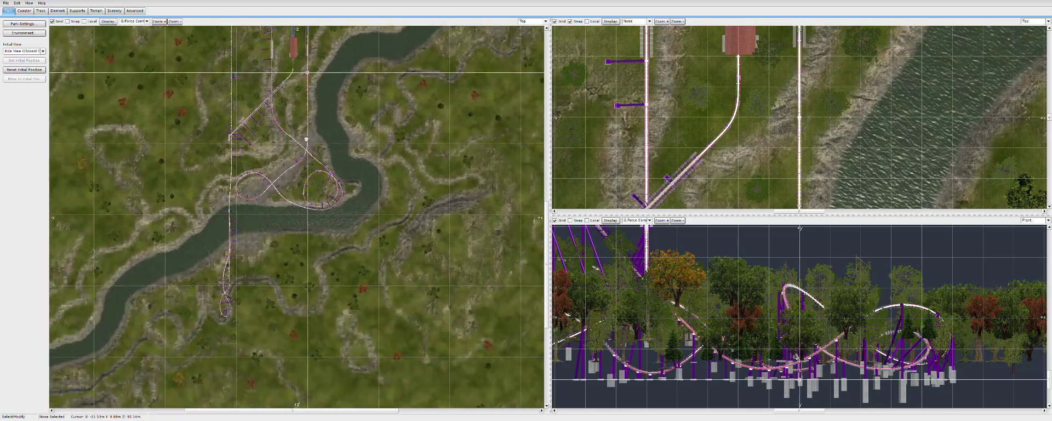
scroll(338, 248, "up", 3)
scroll(338, 248, "down", 3)
scroll(307, 249, "up", 1)
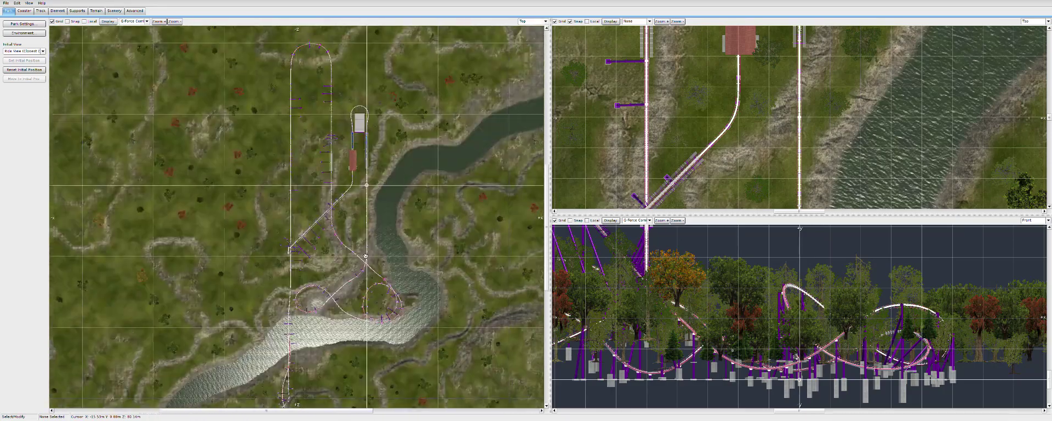
scroll(297, 252, "up", 2)
right_click_drag(297, 251, 385, 229)
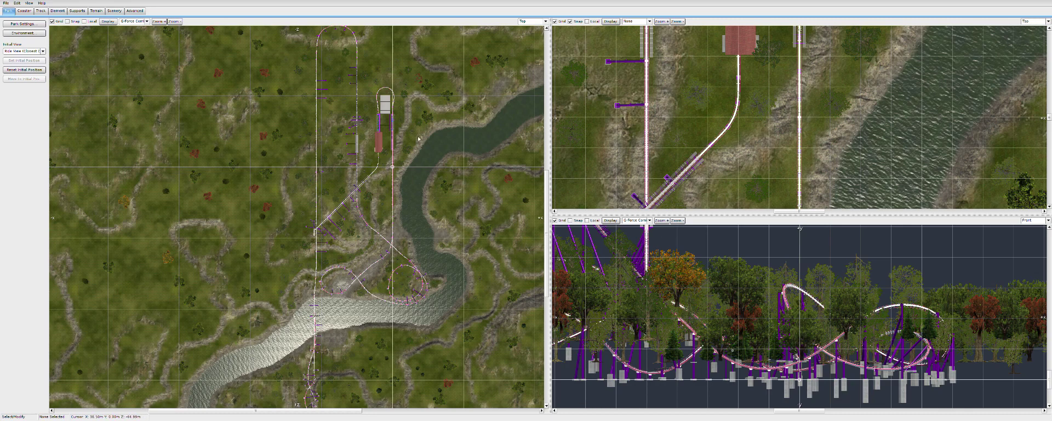
right_click_drag(418, 139, 415, 159)
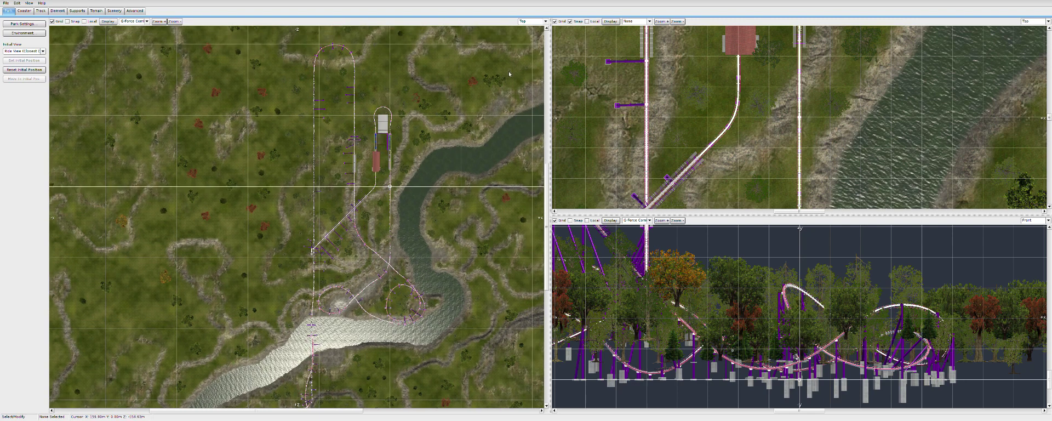
Return the large viewport to the Perspective view and fly forward and back over the station and coaster
left_click(546, 22)
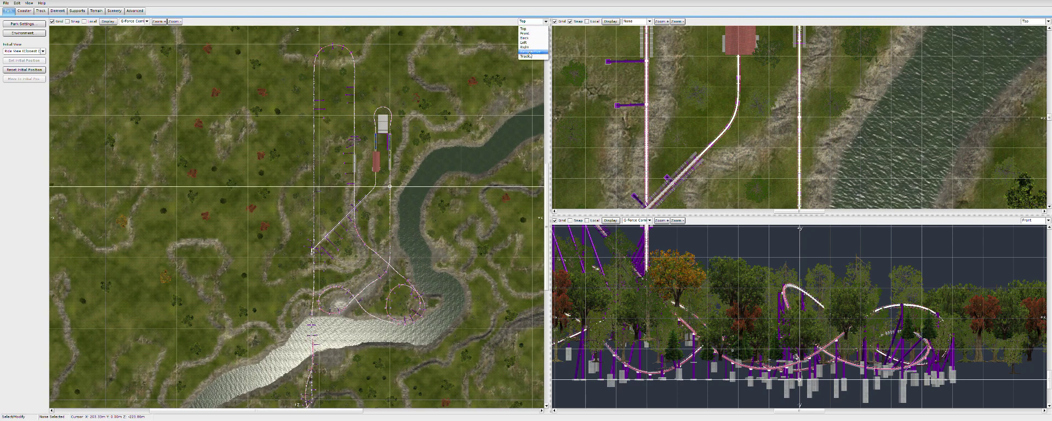
left_click(530, 52)
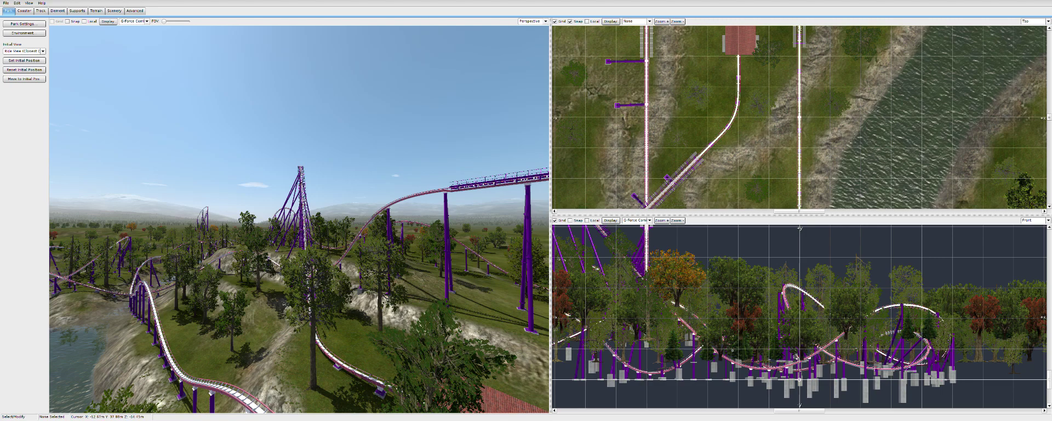
key("w")
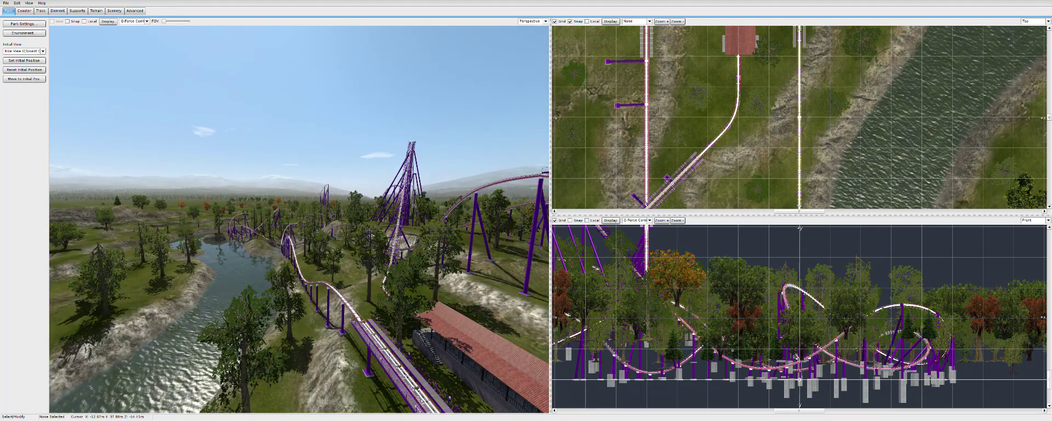
key("s")
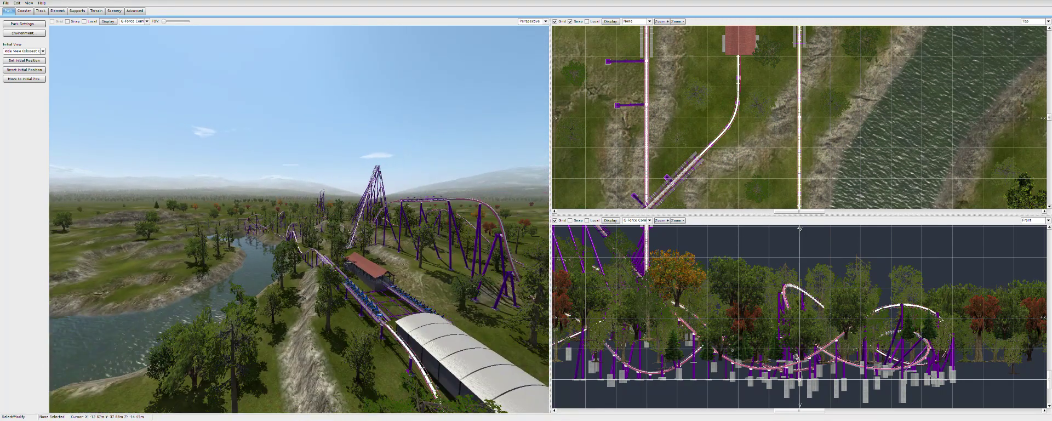
key("w")
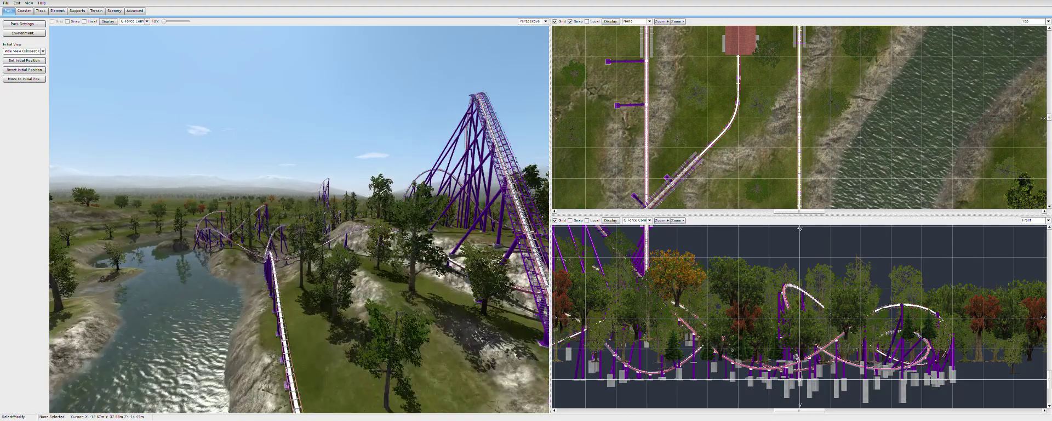
key("s")
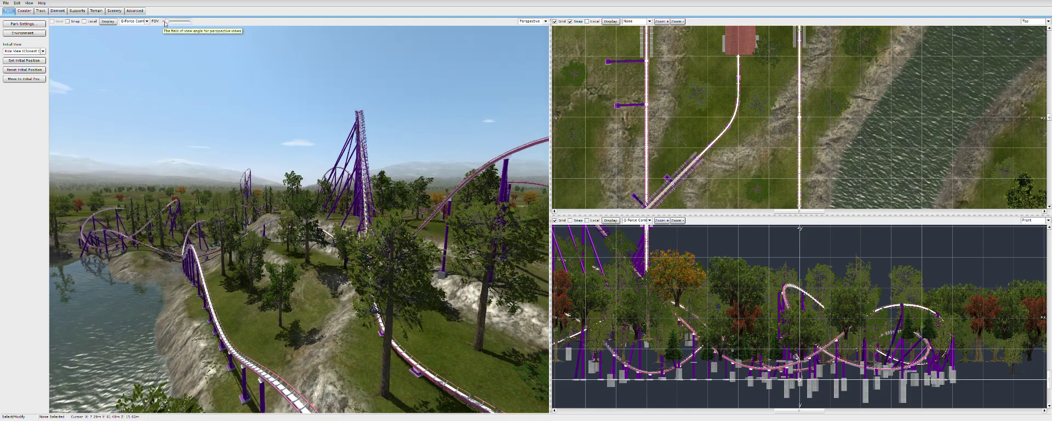
Try out the field of view in the Perspective viewport, narrowing it to a close-up and widening it again
mouse_move(163, 23)
left_mouse_down()
mouse_move(193, 25)
mouse_move(164, 24)
left_mouse_up()
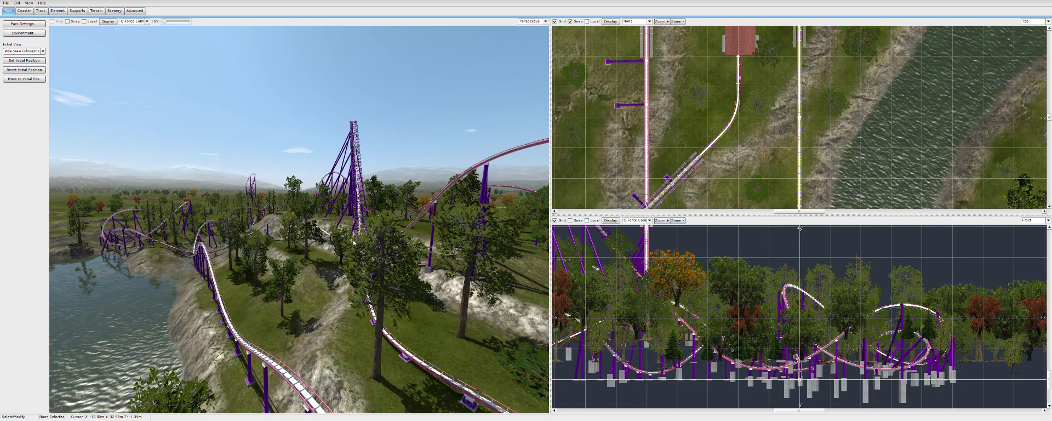
scroll(354, 243, "up", 10)
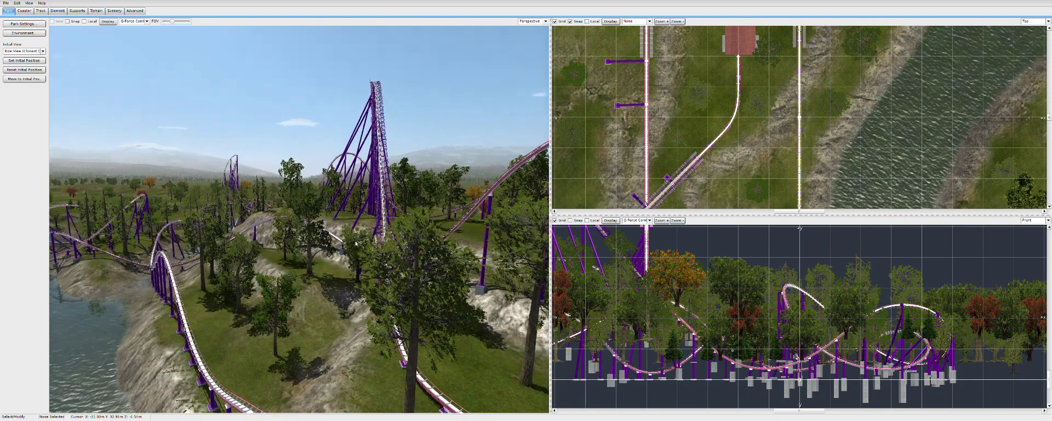
scroll(354, 243, "up", 3)
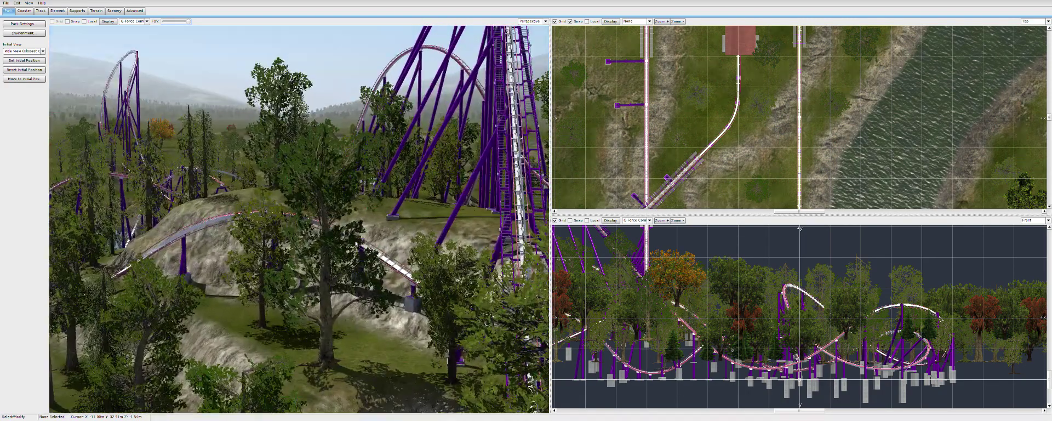
scroll(356, 244, "down", 8)
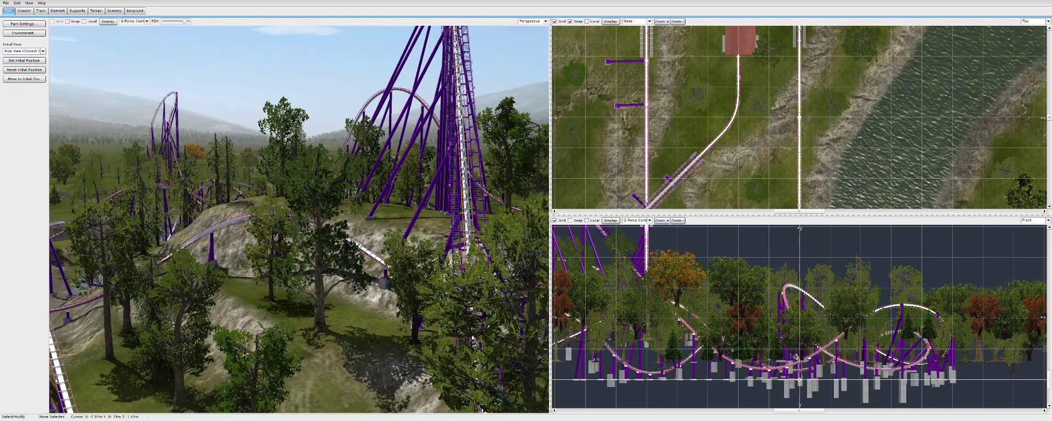
scroll(357, 244, "down", 4)
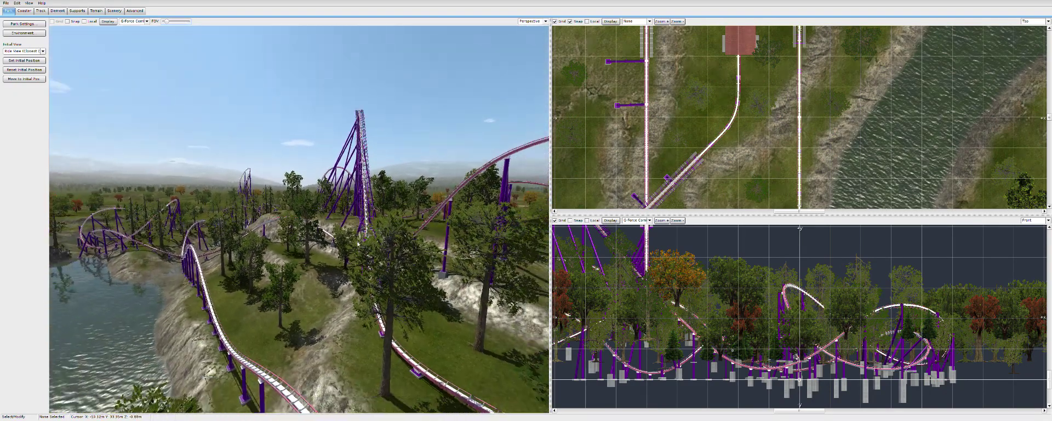
right_click_drag(356, 243, 286, 272)
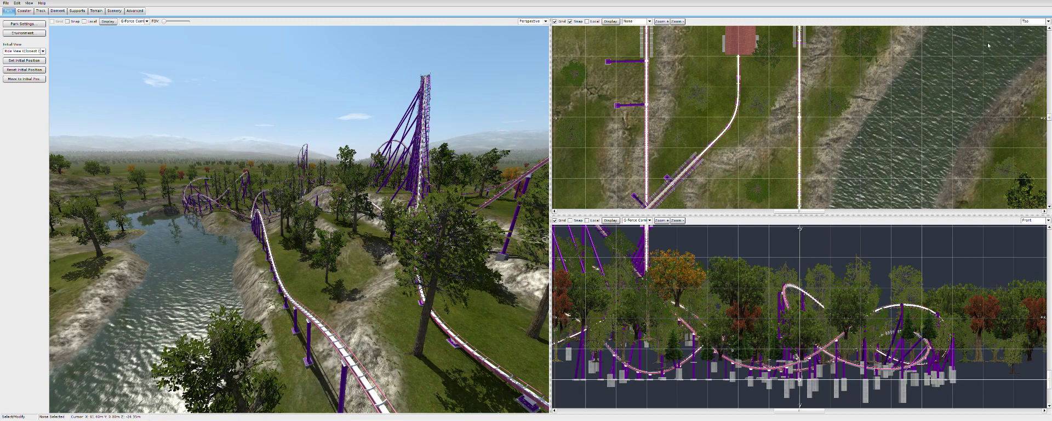
Switch the small viewport showing the Top view to the Perspective view
left_click(1048, 21)
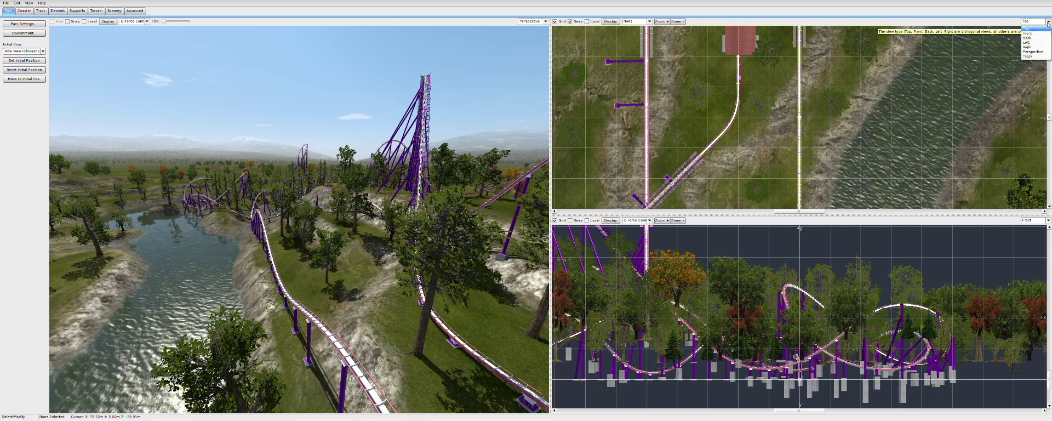
left_click(1040, 51)
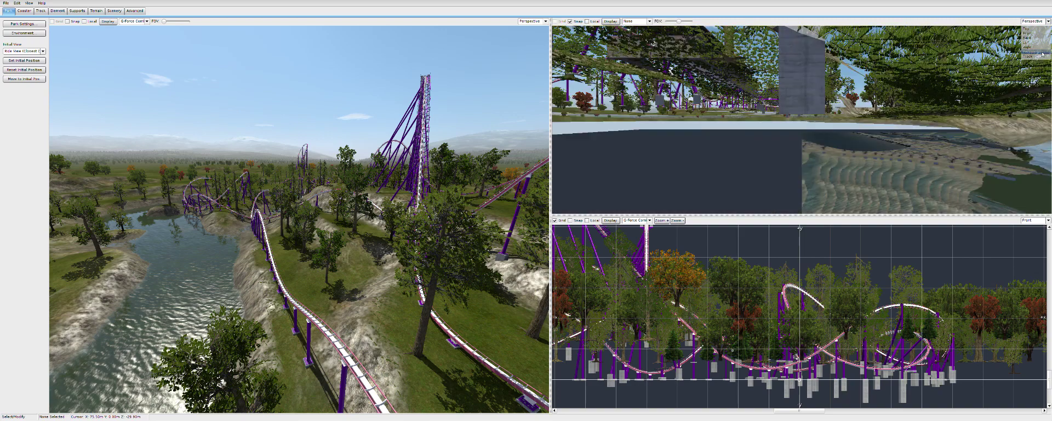
scroll(729, 103, "down", 6)
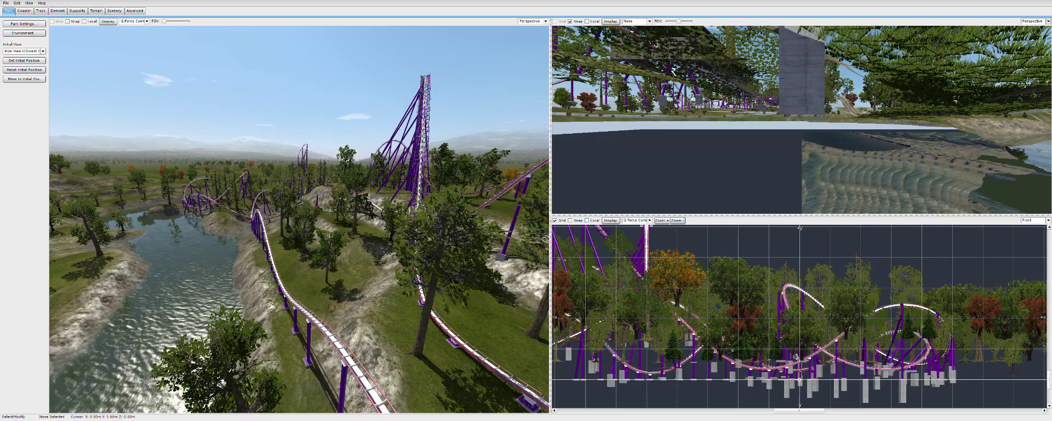
Look around the park in the small upper Perspective viewport and switch it to the Track view
right_click_drag(741, 70, 767, 63)
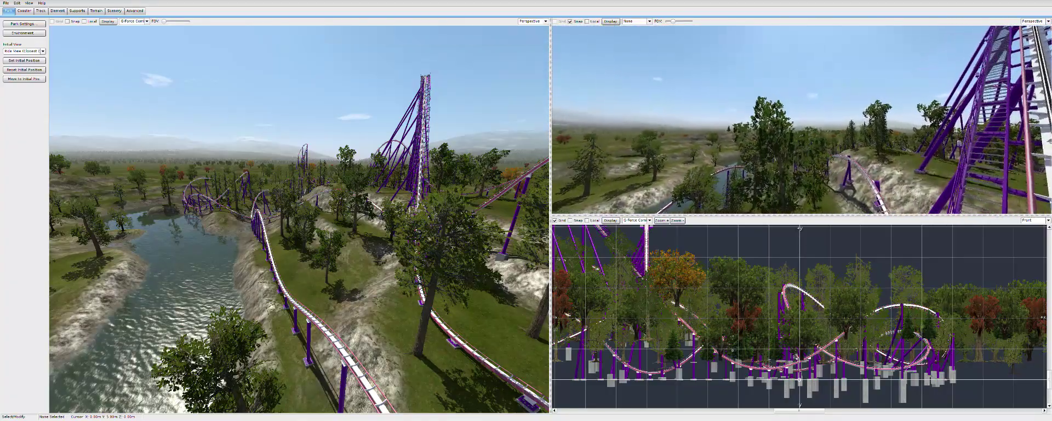
right_click_drag(767, 63, 789, 70)
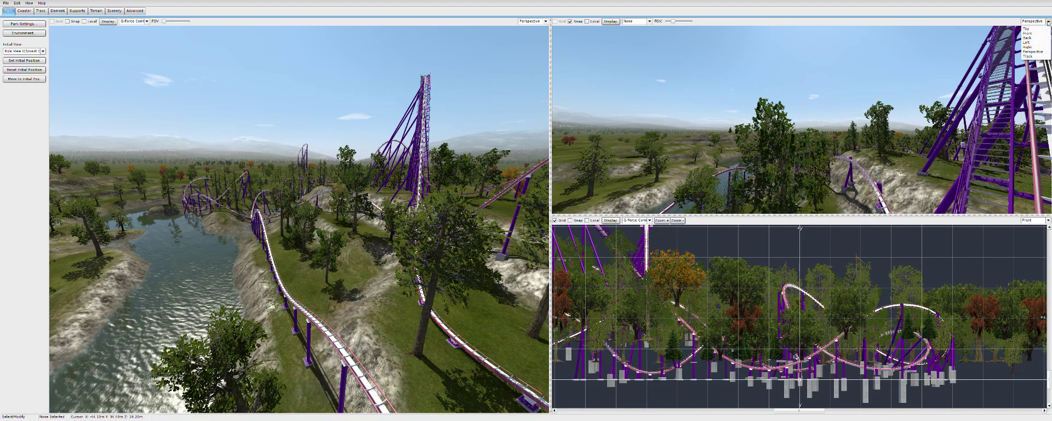
left_click(1040, 56)
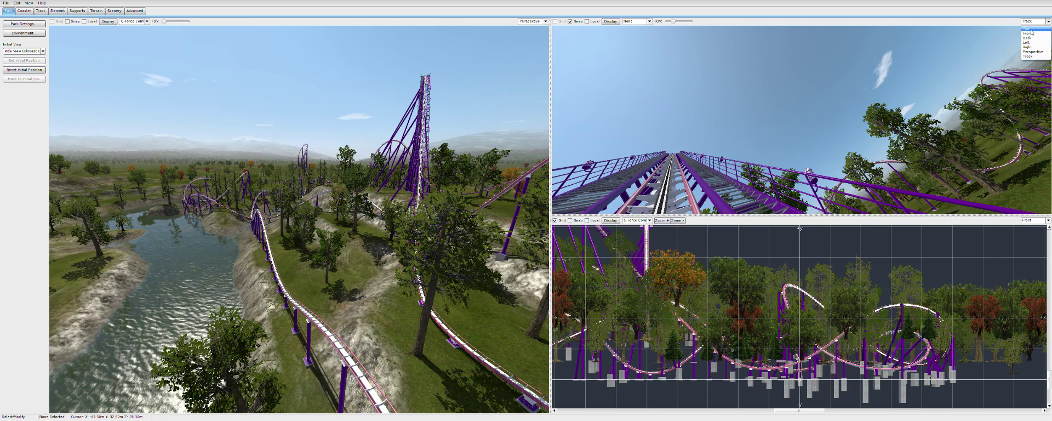
Cycle the small upper viewport through the Top, Front and Right views and return it to the Top view
left_click(1033, 29)
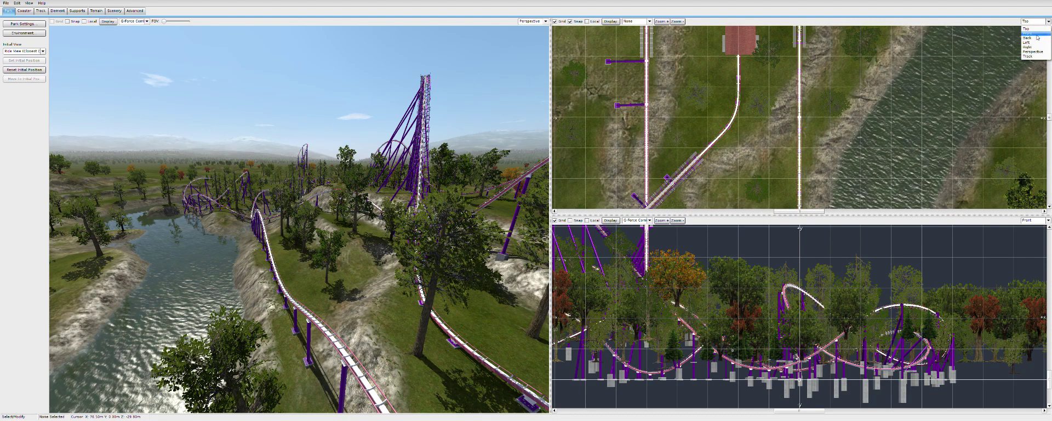
left_click(1048, 21)
left_click(1033, 34)
left_click(1048, 23)
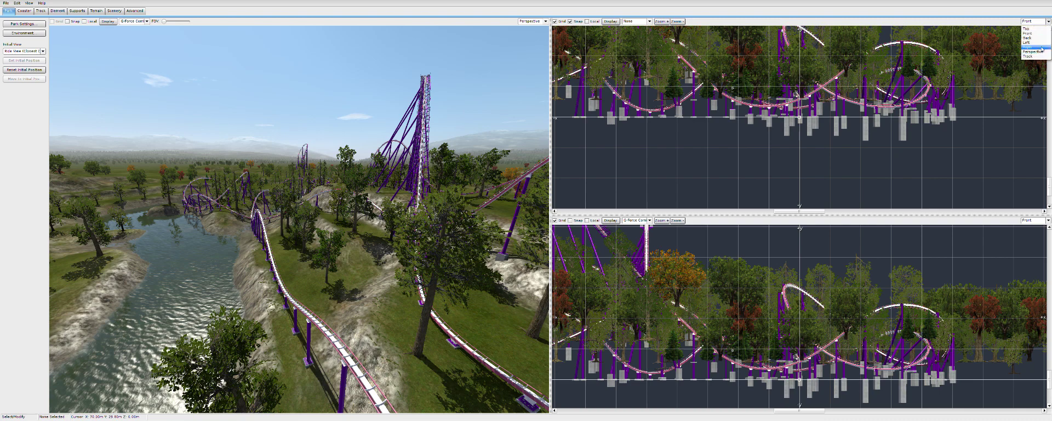
left_click(1033, 48)
left_click(1049, 22)
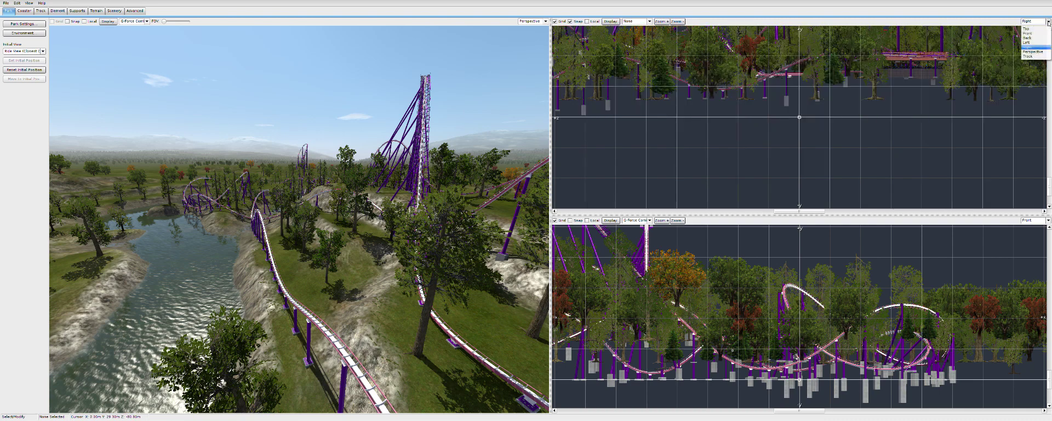
left_click(1032, 33)
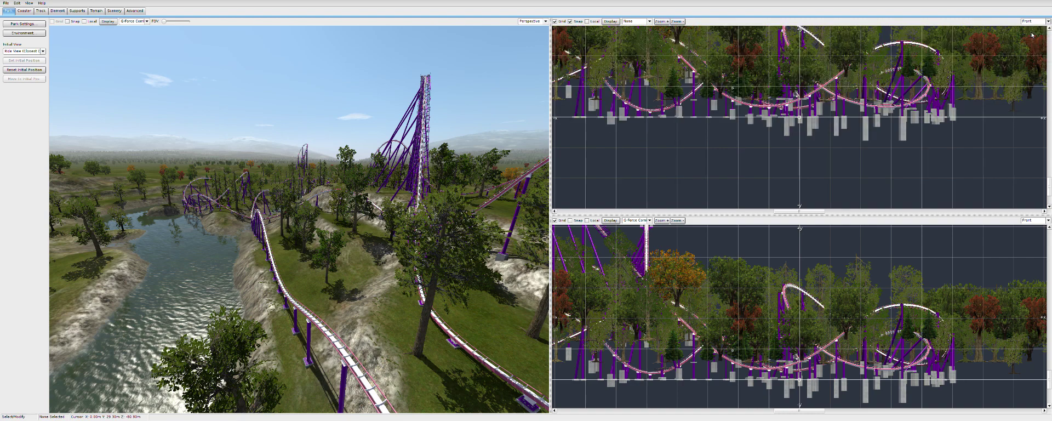
left_click(1048, 22)
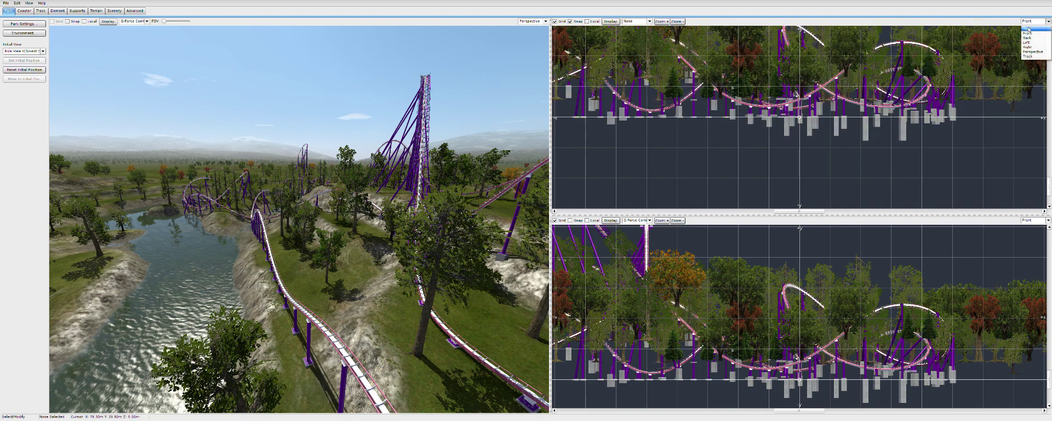
left_click(1028, 30)
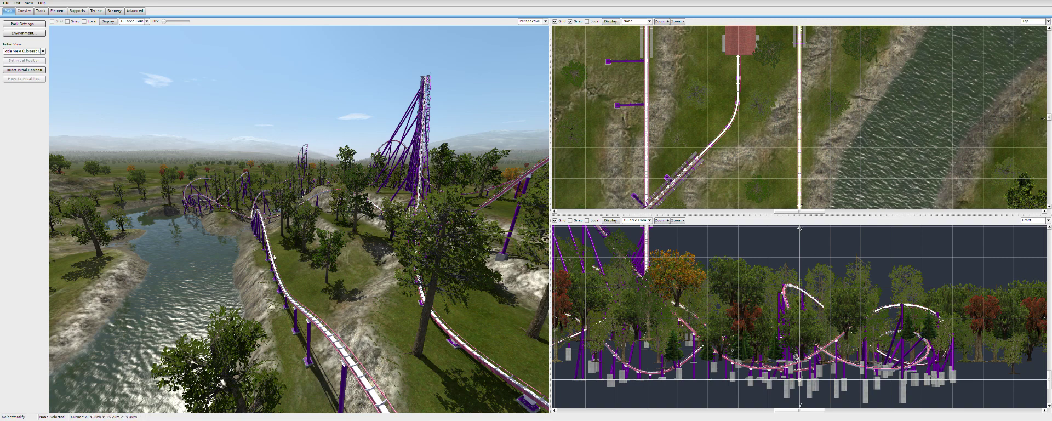
Fly toward the tall tower in the large Perspective viewport and review that viewport's list of display options
right_click_drag(300, 219, 460, 141)
key("w")
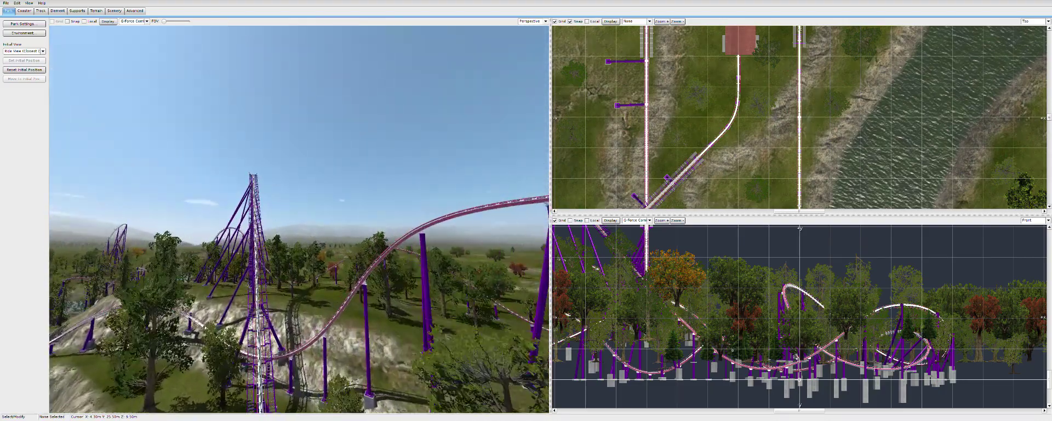
left_click(108, 21)
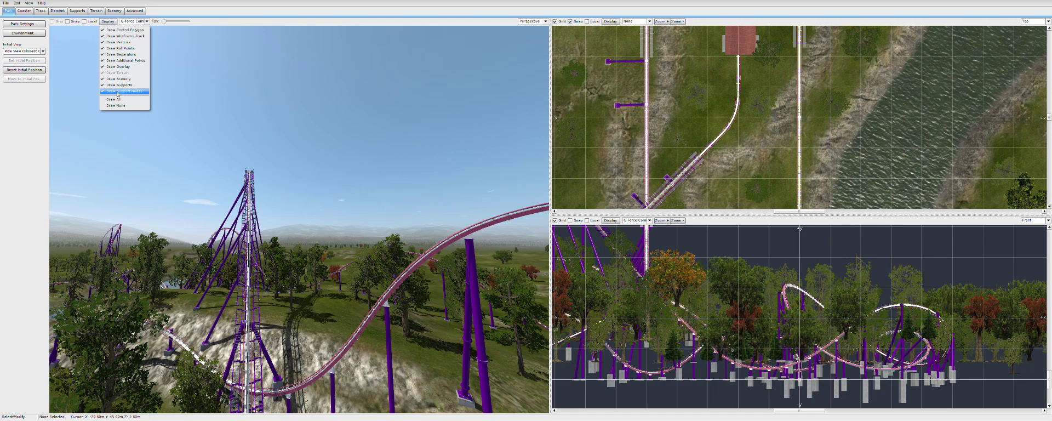
left_click(211, 76)
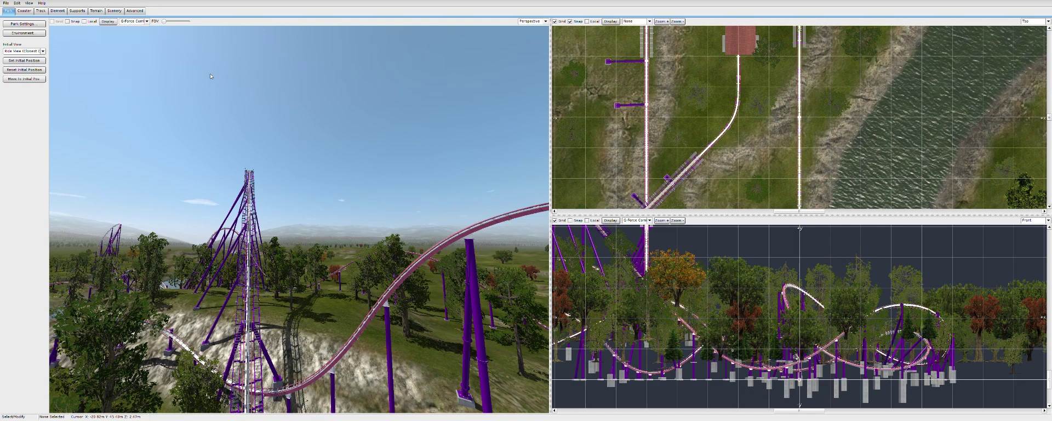
Fly out over the coaster in the large viewport, and turn its control polygon display off and back on
right_click_drag(251, 196, 178, 219)
key("w")
key("s")
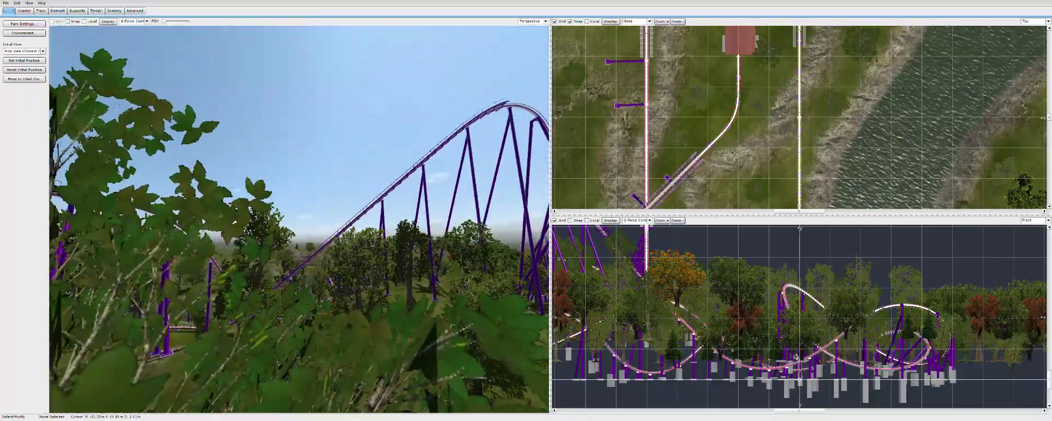
mouse_move(299, 219)
right_mouse_down()
mouse_move(320, 164)
mouse_move(323, 99)
mouse_move(315, 165)
mouse_move(287, 208)
mouse_move(302, 211)
right_mouse_up()
key("s")
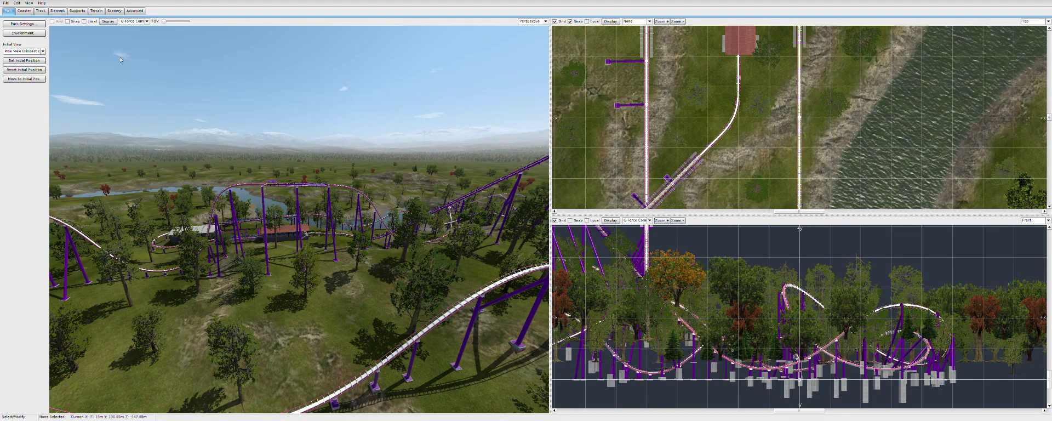
left_click(109, 23)
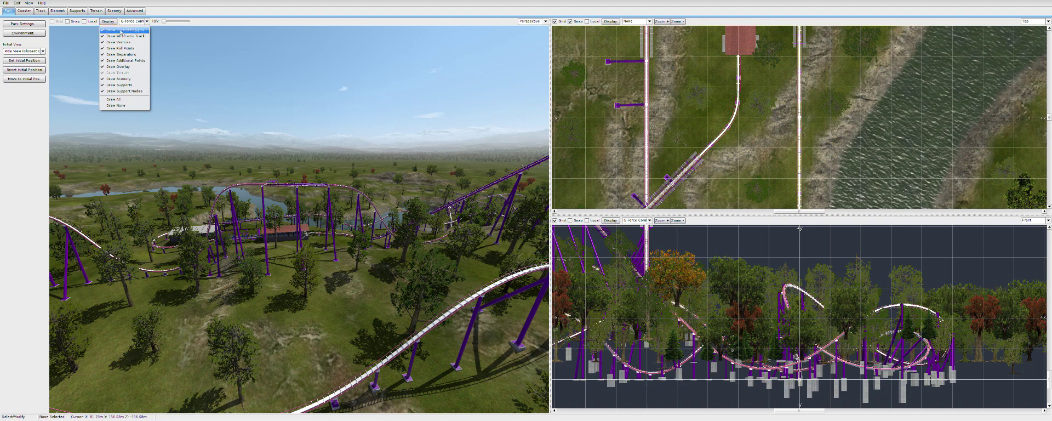
left_click(121, 31)
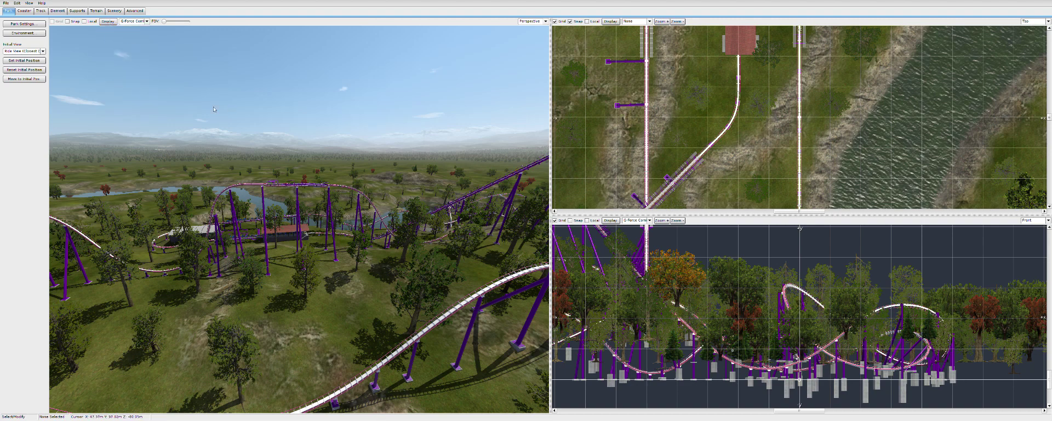
right_click_drag(213, 107, 216, 134)
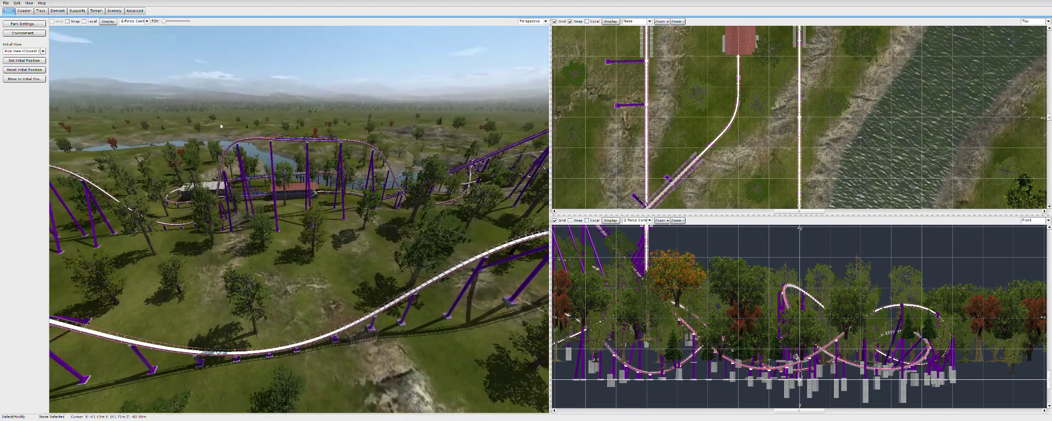
left_click(108, 22)
left_click(116, 29)
Turn the Draw Separators display option of the large viewport off and back on
left_click(108, 21)
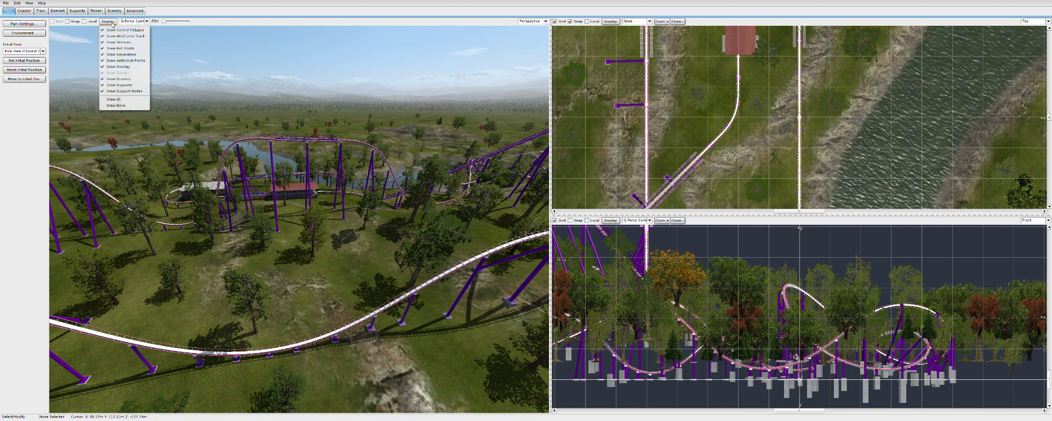
left_click(120, 56)
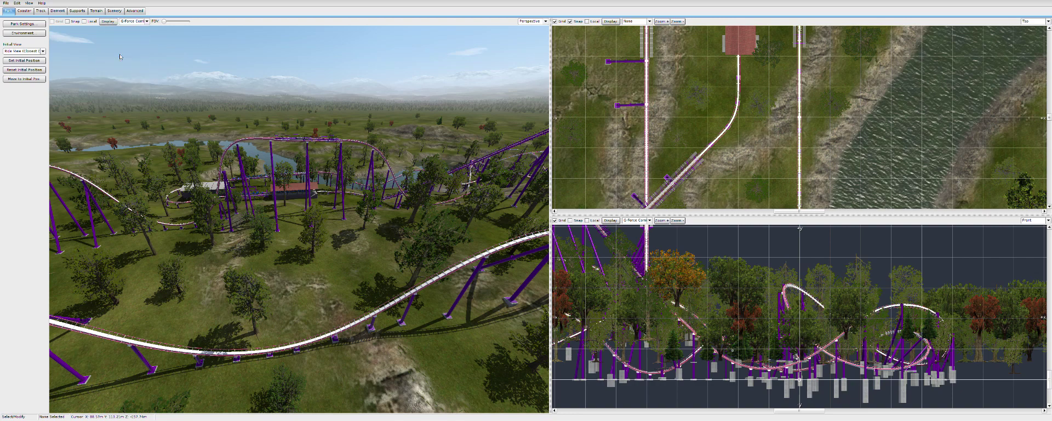
left_click(108, 21)
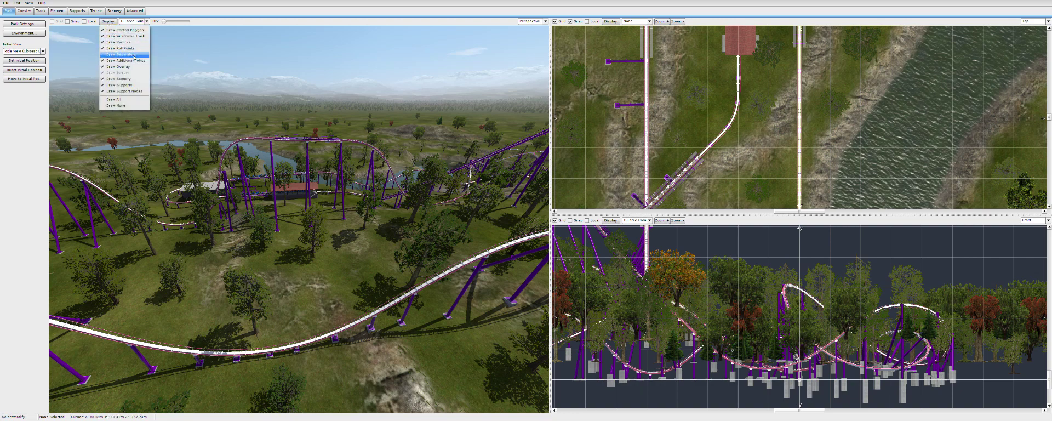
left_click(134, 56)
Turn the rail node display of the large viewport off, look over the track, and turn it back on
left_click(108, 21)
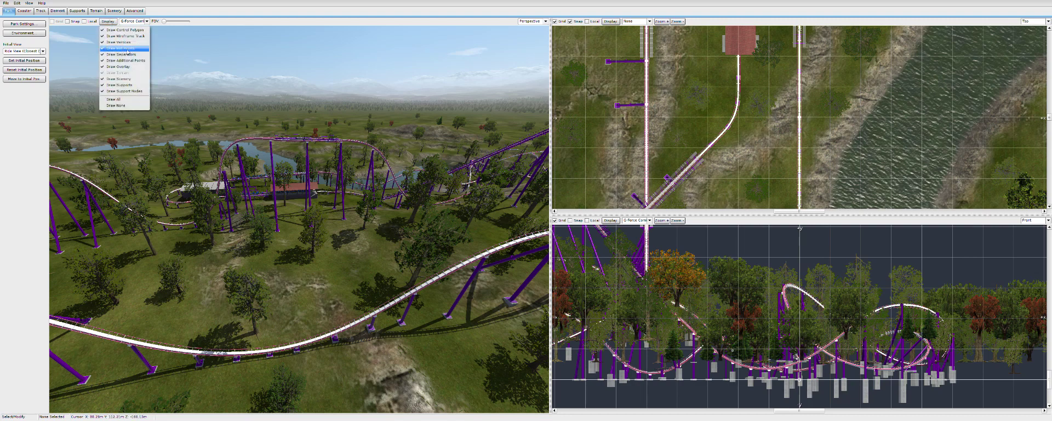
left_click(136, 55)
right_click_drag(146, 60, 215, 52)
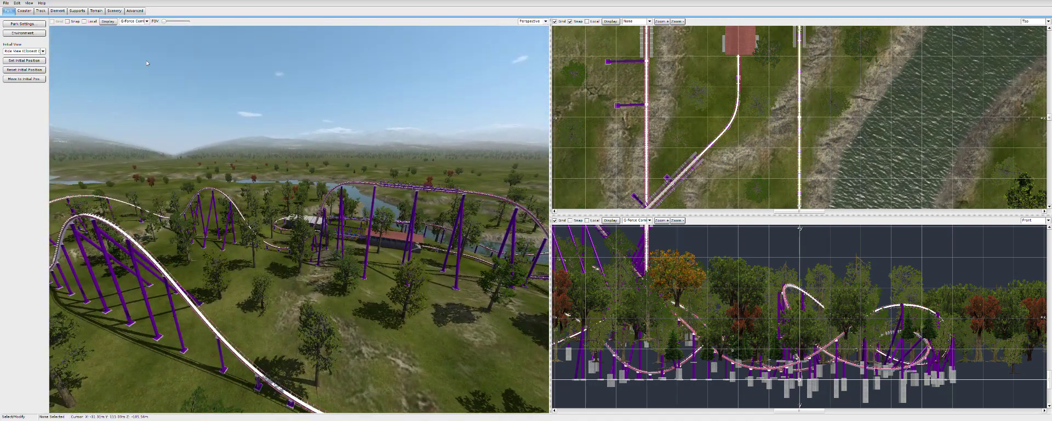
left_click(108, 22)
left_click(117, 50)
Turn the Draw Overlay display option of the large viewport off and back on
left_click(109, 21)
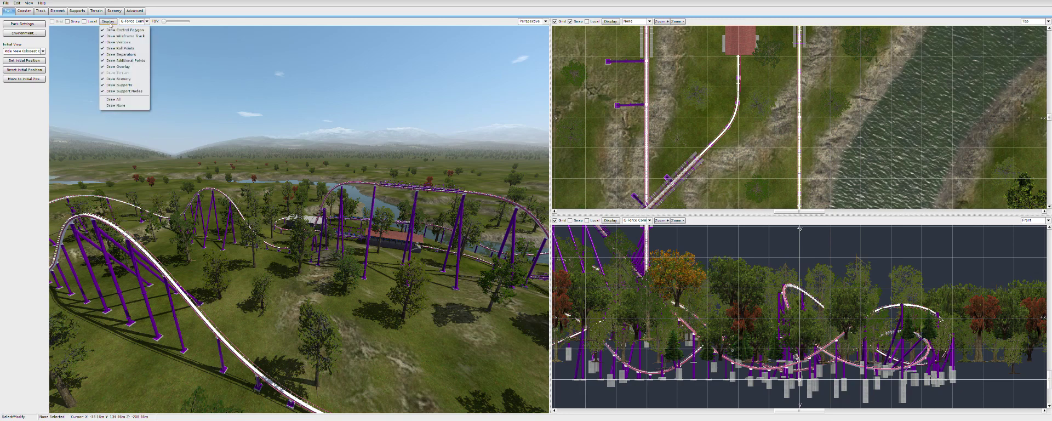
left_click(118, 71)
left_click(109, 22)
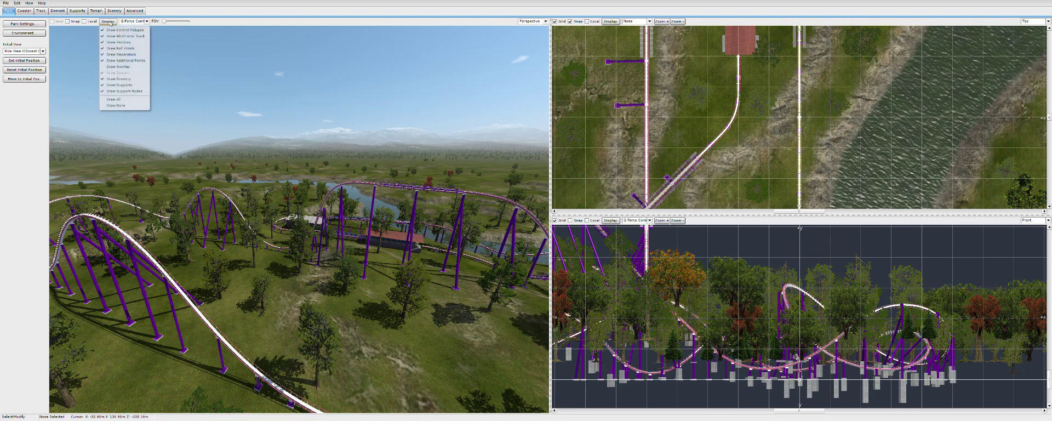
left_click(119, 68)
Hide the scenery in the large viewport, look over the bare park, and show the scenery again
left_click(112, 21)
left_click(126, 80)
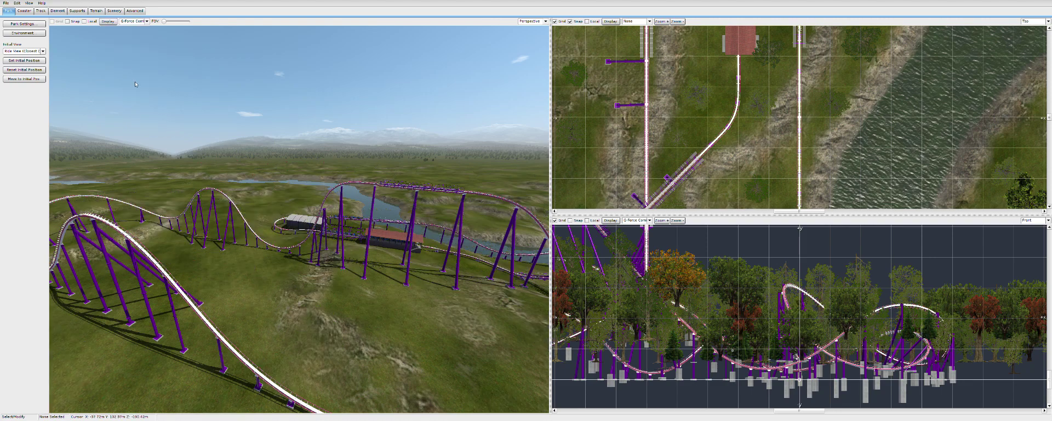
right_click_drag(135, 82, 274, 115)
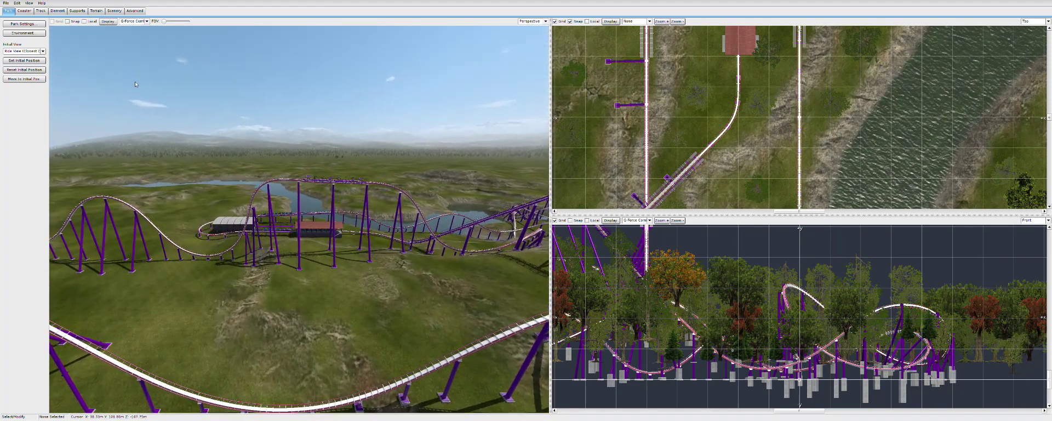
left_click(107, 23)
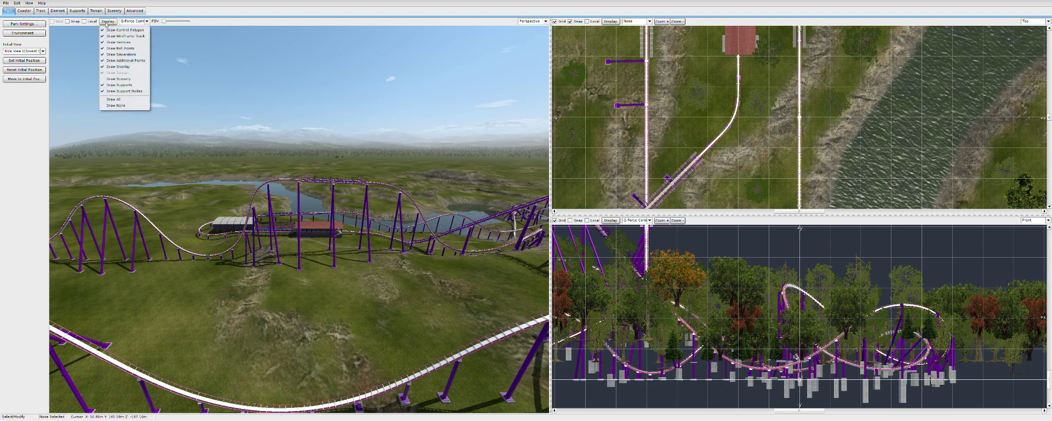
left_click(120, 80)
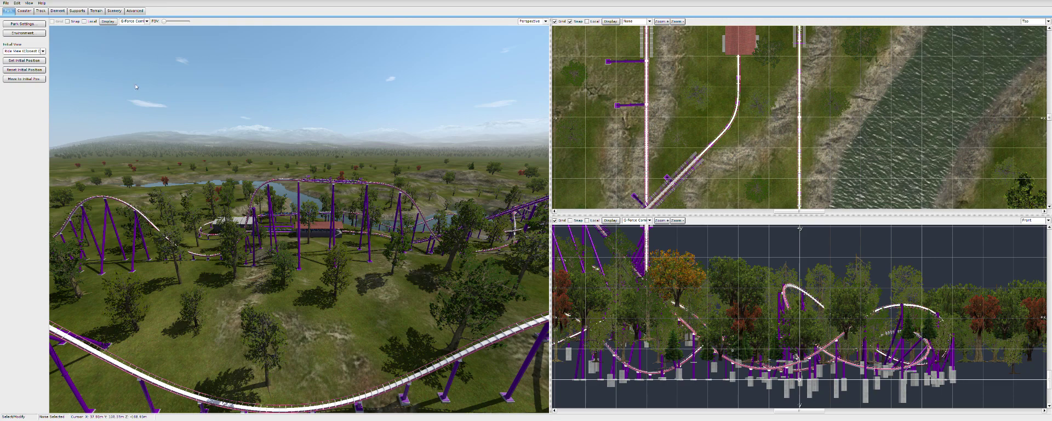
Hide the coaster supports in the large viewport, view the track without them, and show the supports again
mouse_move(149, 90)
right_mouse_down()
mouse_move(189, 148)
mouse_move(181, 107)
mouse_move(150, 92)
right_mouse_up()
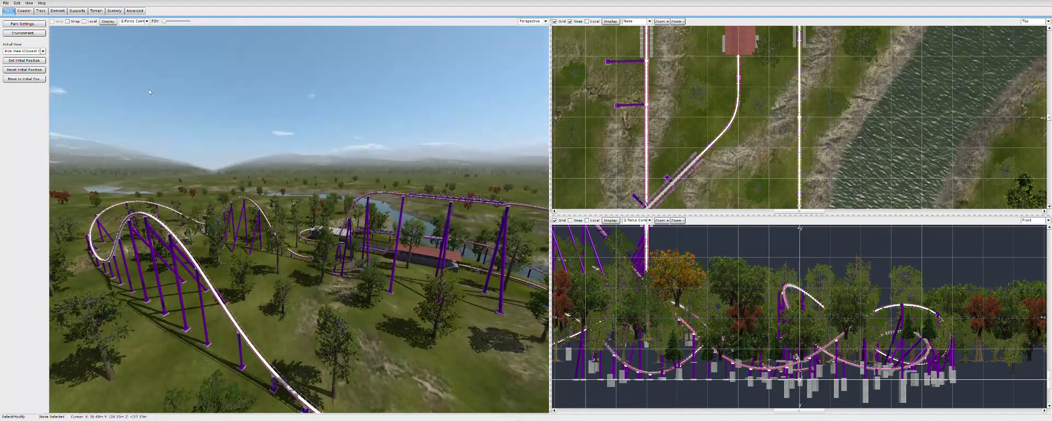
left_click(108, 22)
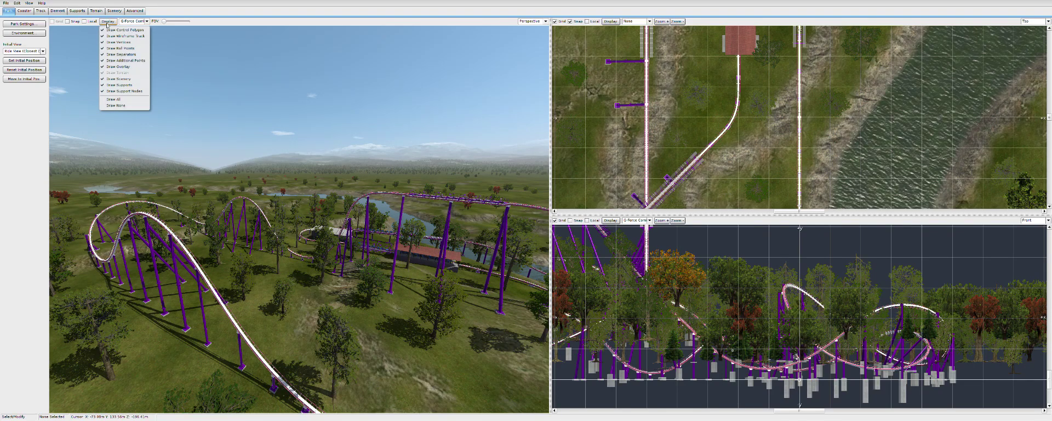
left_click(130, 87)
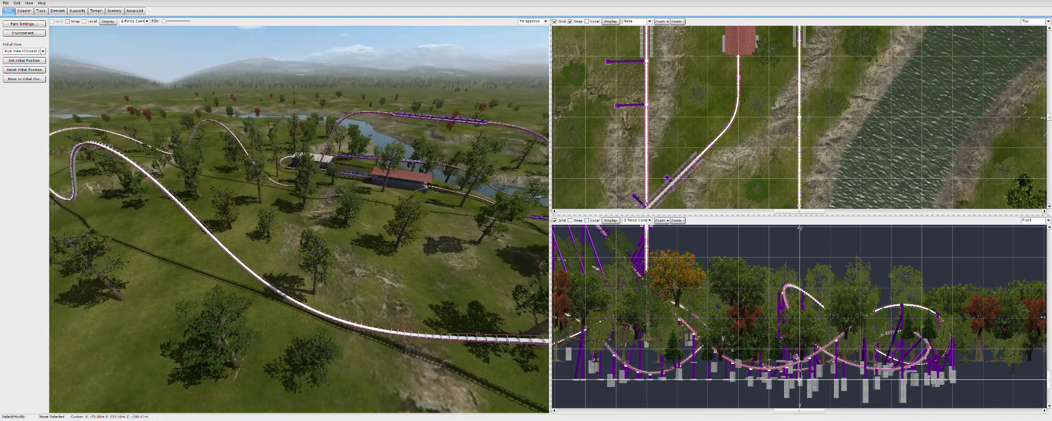
right_click_drag(103, 126, 103, 130)
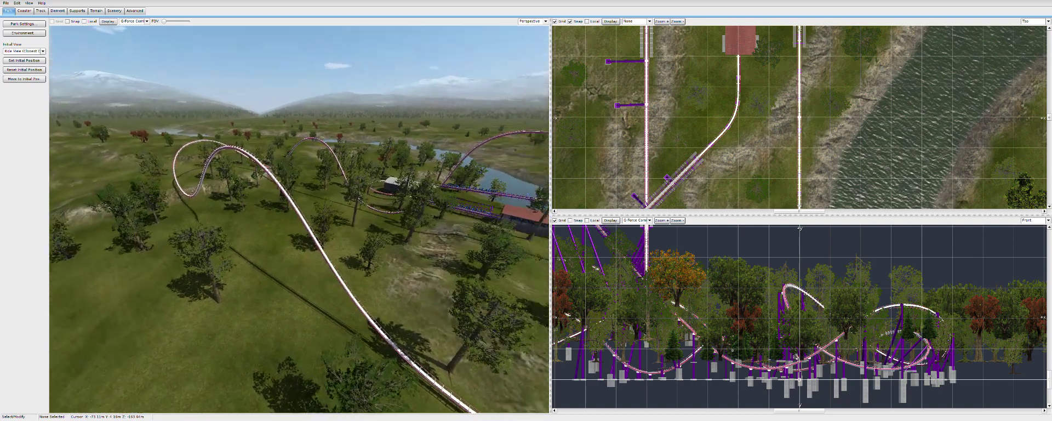
right_click_drag(158, 189, 159, 187)
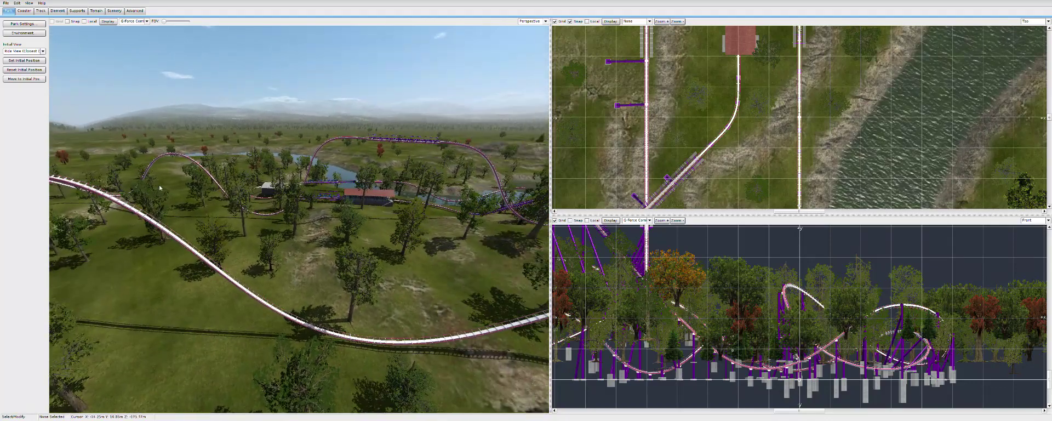
left_click(107, 22)
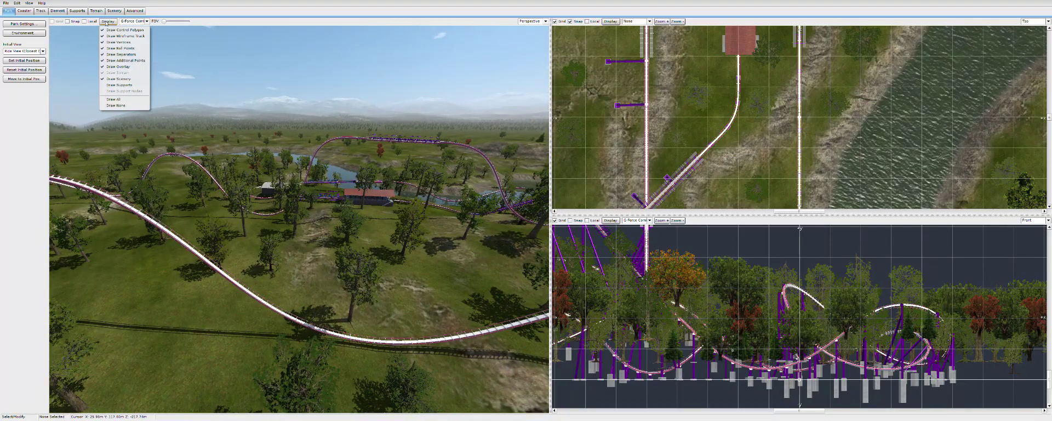
left_click(119, 85)
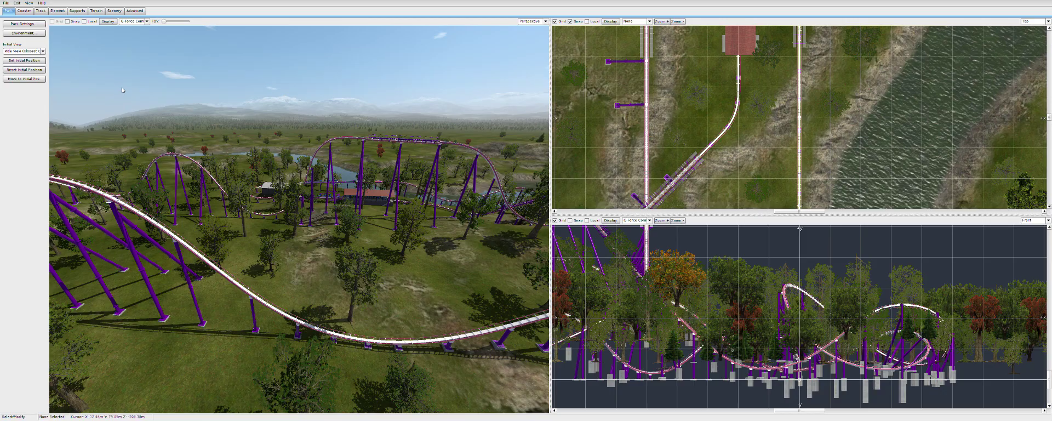
Turn the Draw Support Nodes option of the large viewport off, look over the track, and restore it with Draw All
right_click_drag(219, 176, 449, 145)
right_click_drag(137, 107, 219, 138)
key("s")
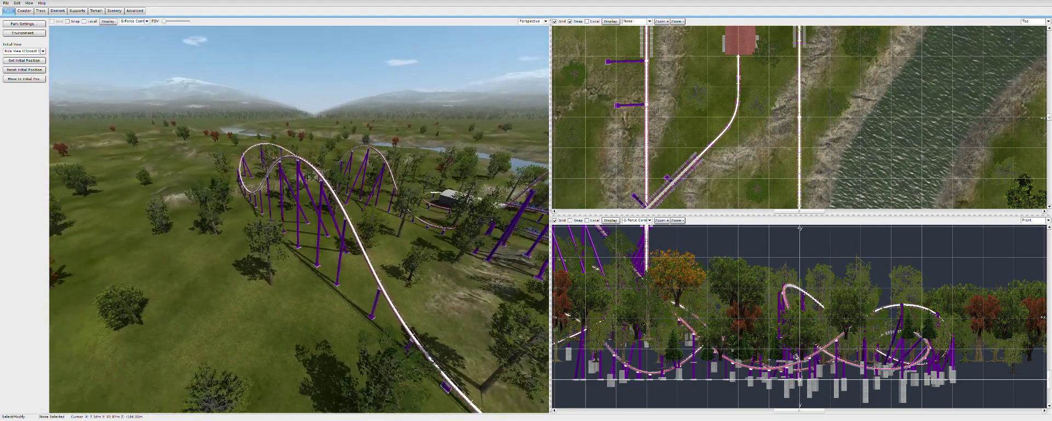
left_click(108, 21)
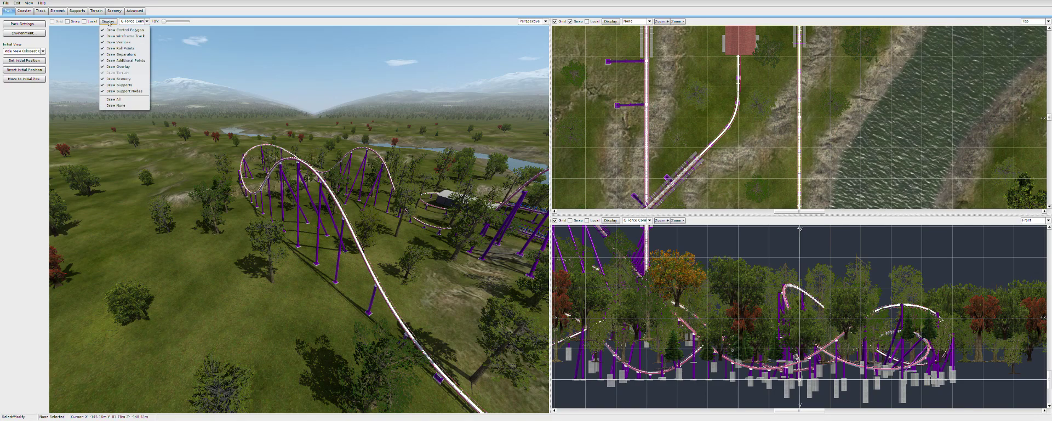
left_click(131, 92)
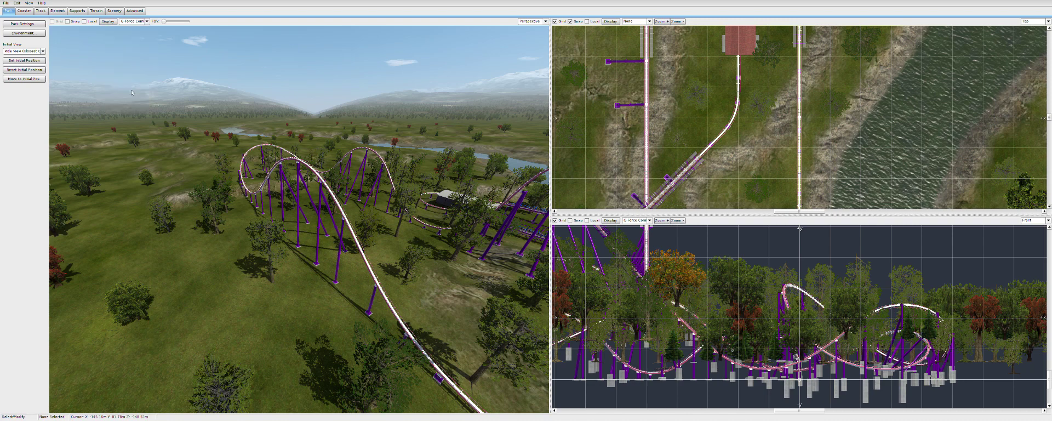
right_click_drag(299, 219, 433, 260)
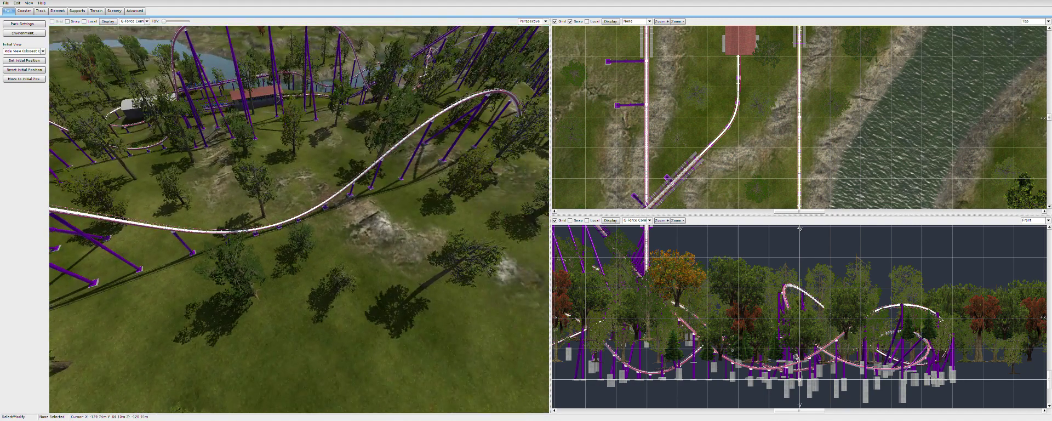
right_click_drag(299, 219, 129, 173)
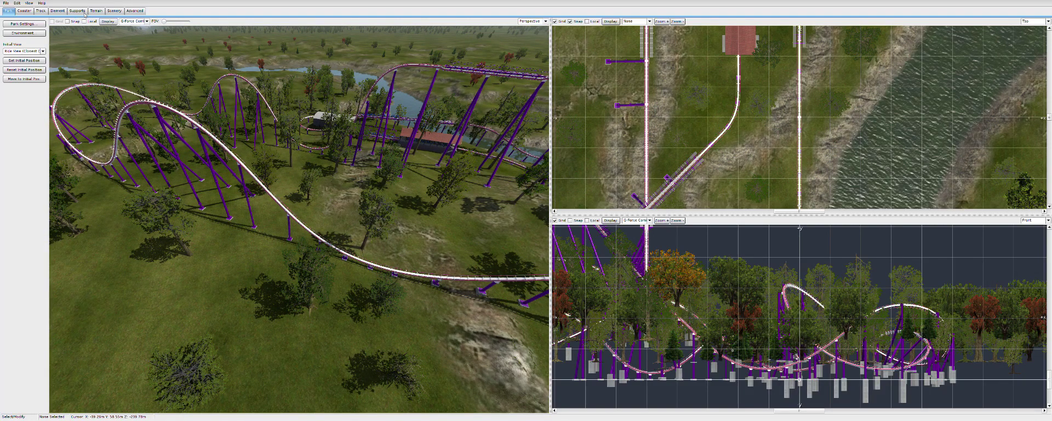
left_click(107, 21)
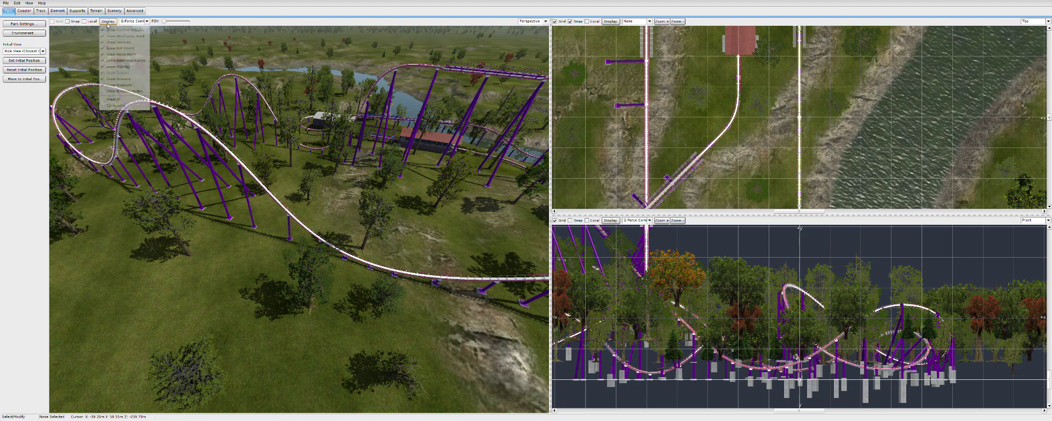
left_click(126, 98)
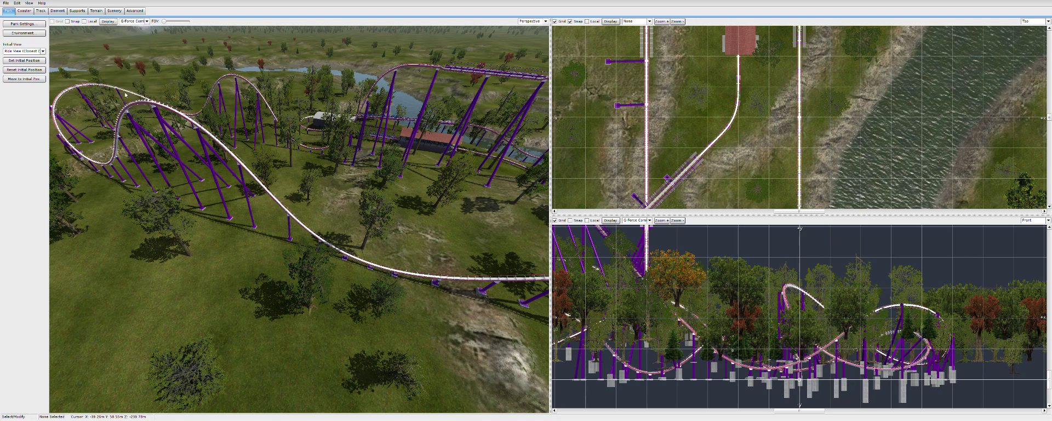
Apply Draw None to the large viewport, look around the bare park, and restore all elements with Draw All
left_click(109, 22)
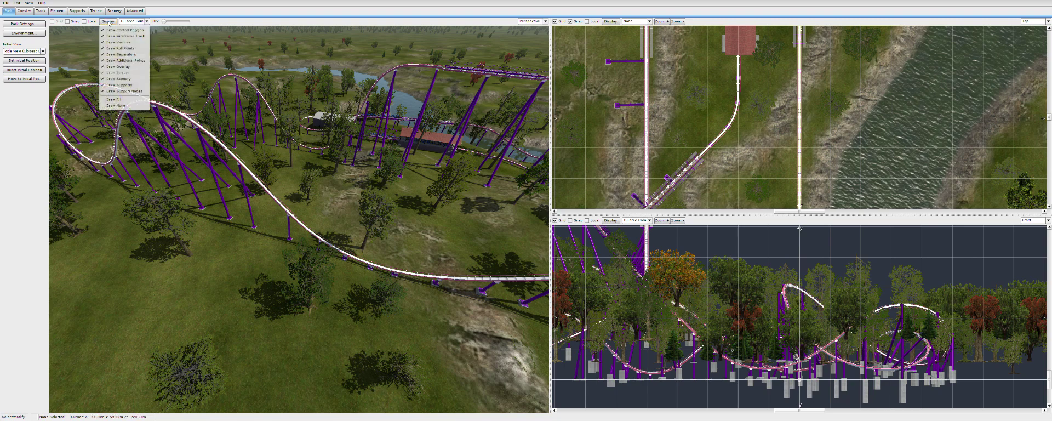
left_click(132, 105)
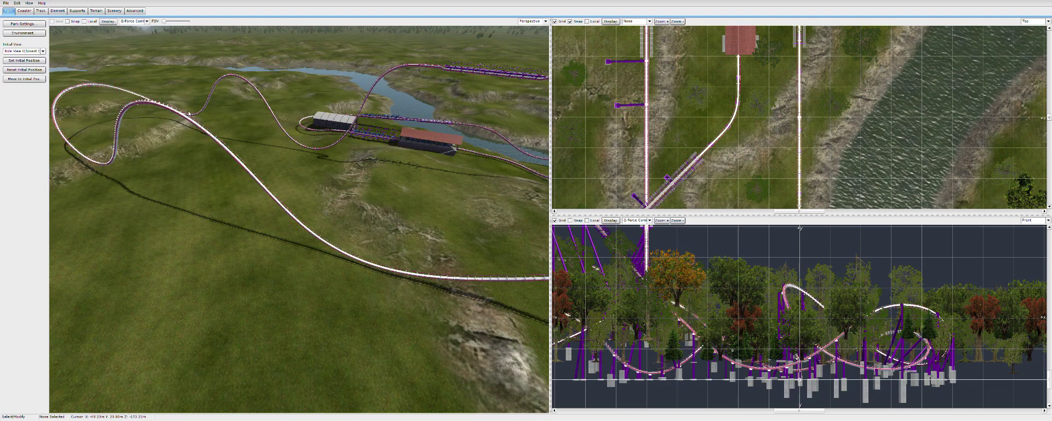
right_click_drag(189, 113, 164, 74)
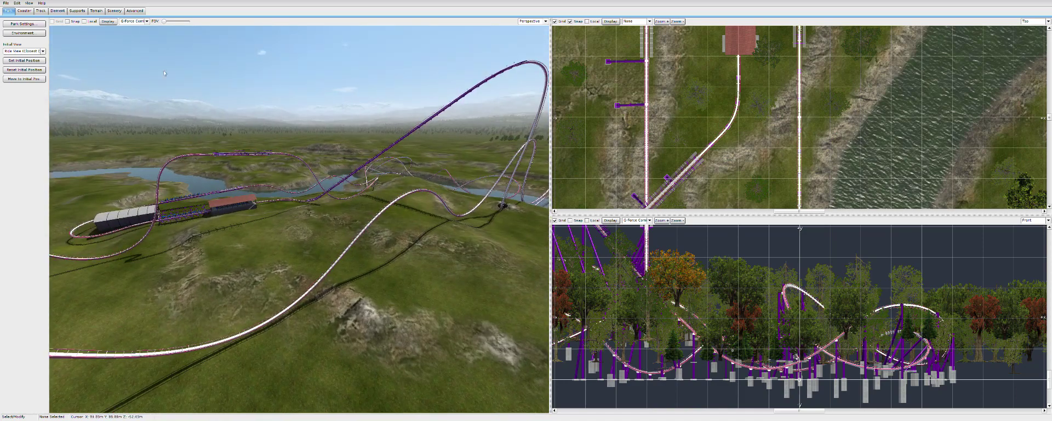
left_click(107, 21)
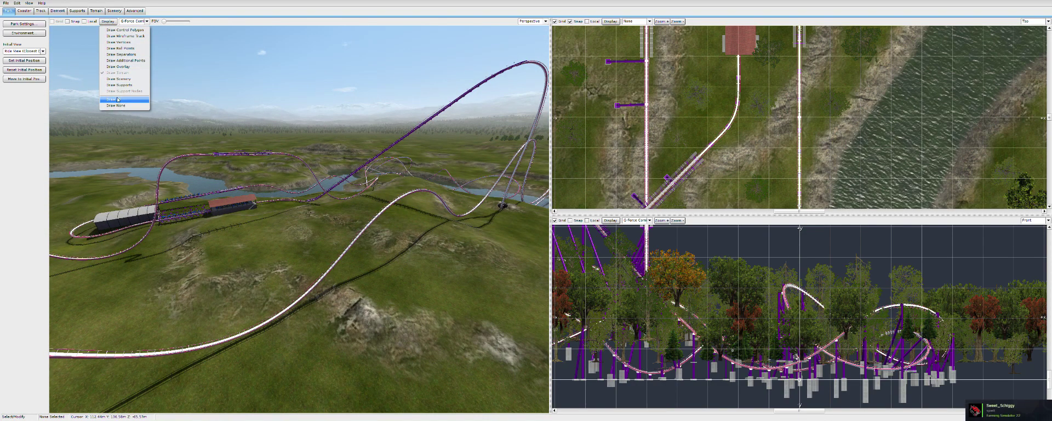
left_click(117, 99)
mouse_move(118, 99)
right_mouse_down()
mouse_move(280, 97)
mouse_move(142, 85)
mouse_move(118, 99)
right_mouse_up()
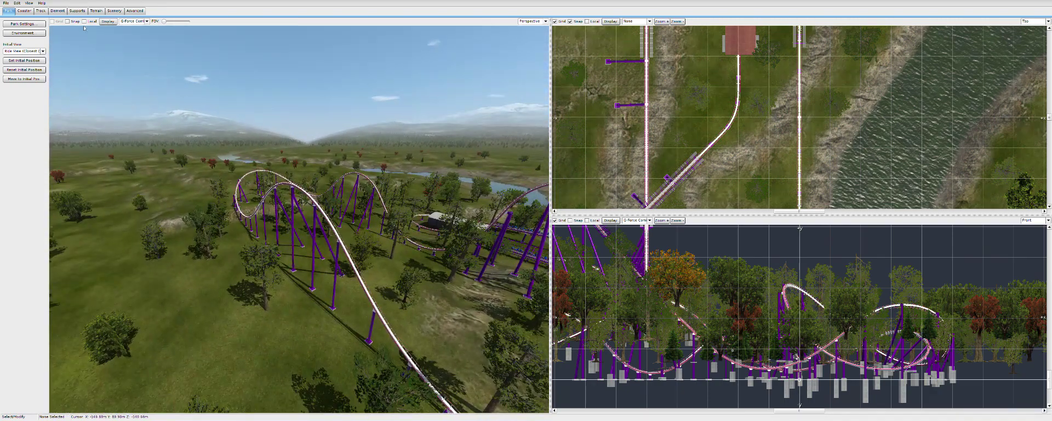
left_click(107, 21)
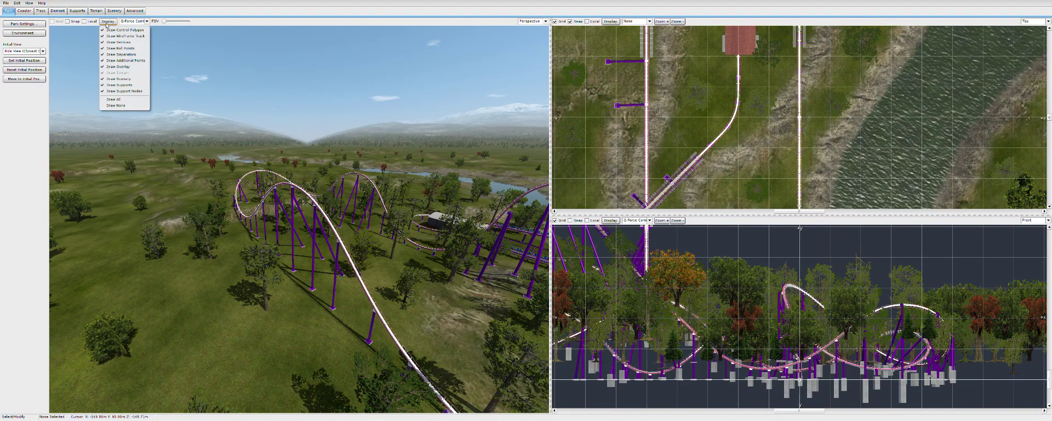
left_click(107, 24)
right_click_drag(103, 77, 158, 54)
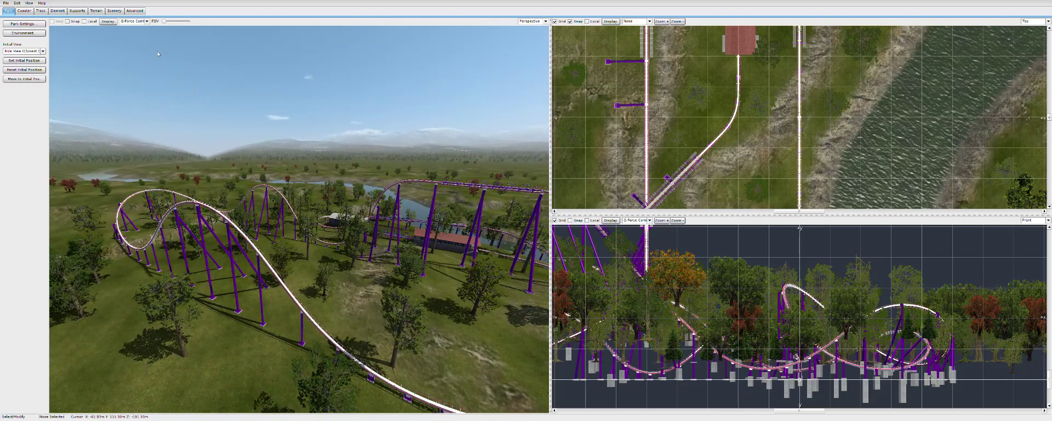
Set the spline display type of the large viewport to Speed Comb and look over the track
left_click(146, 22)
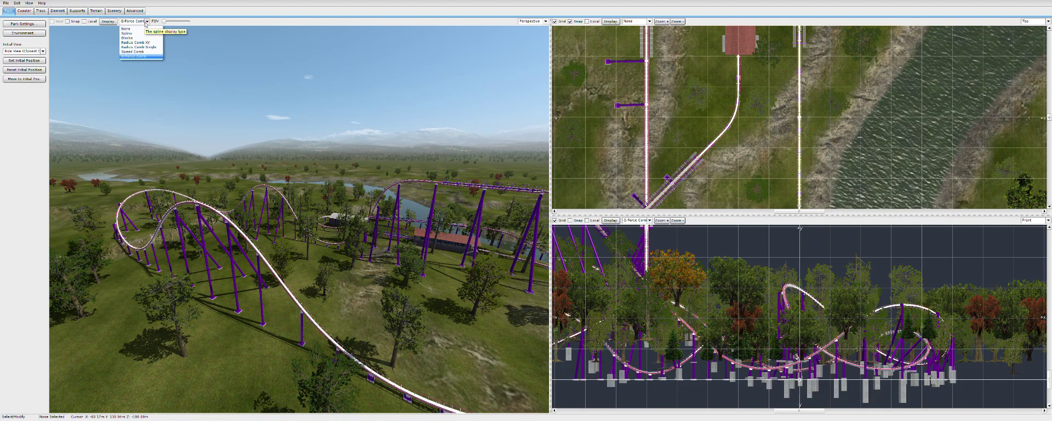
left_click(144, 57)
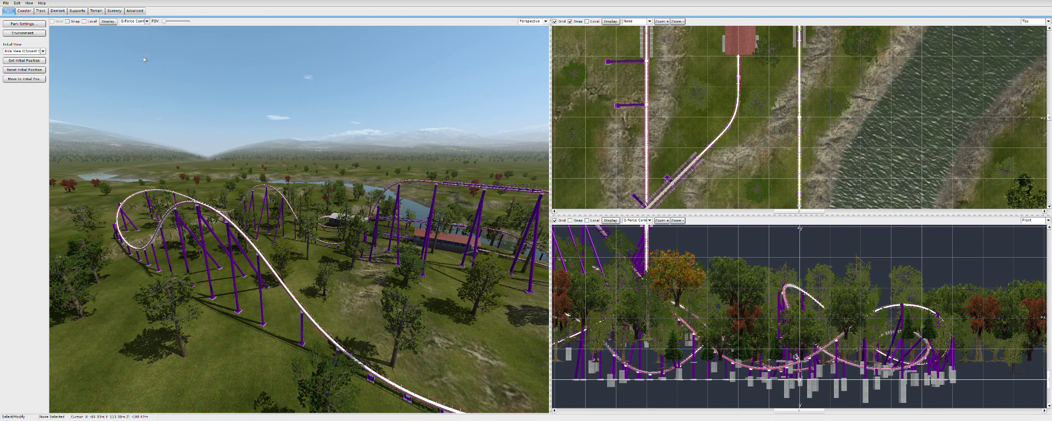
left_click(146, 21)
key("w")
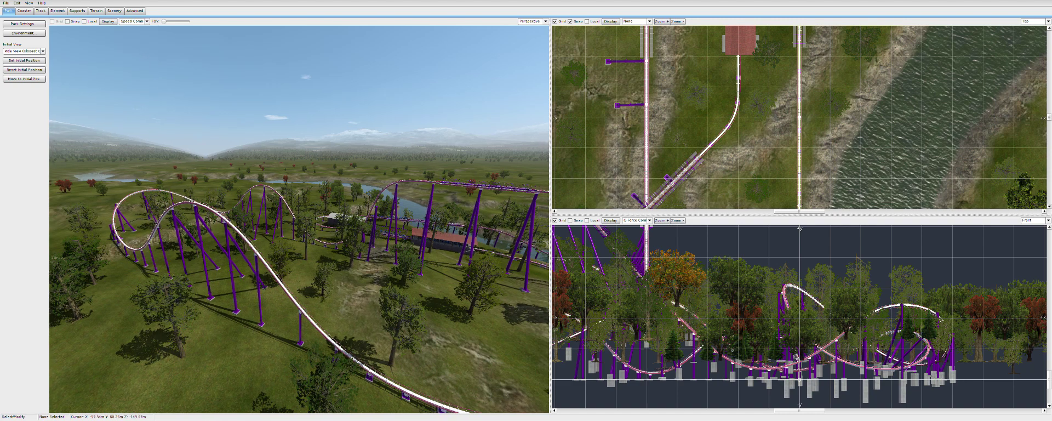
right_click_drag(299, 219, 354, 233)
key("w")
key("s")
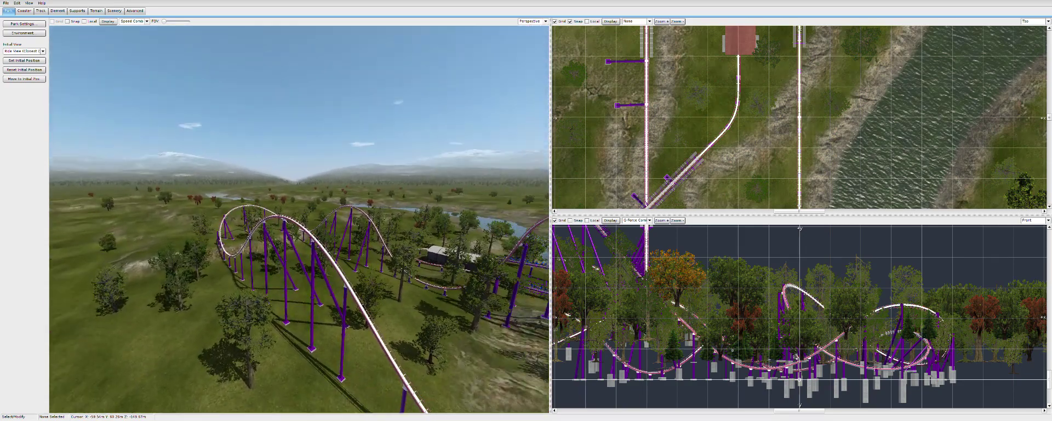
Try the Top and Track view types in the large viewport and return it to Perspective
left_click(544, 21)
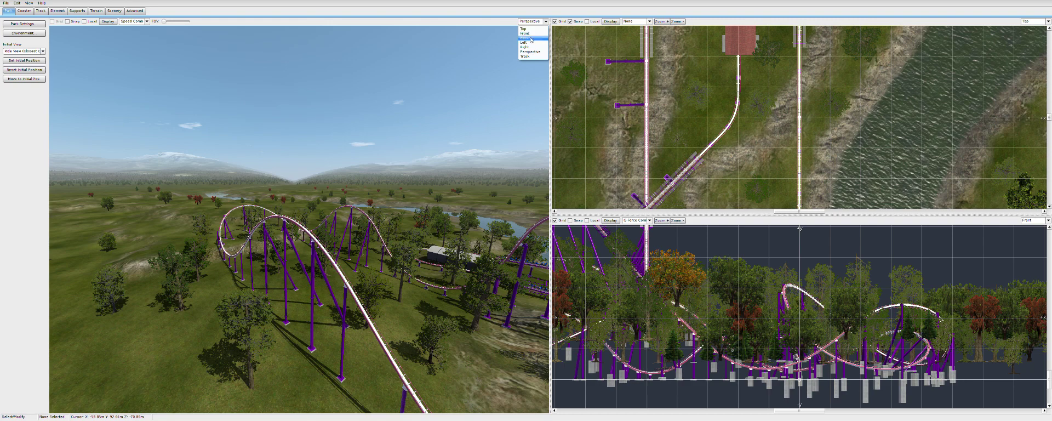
left_click(531, 30)
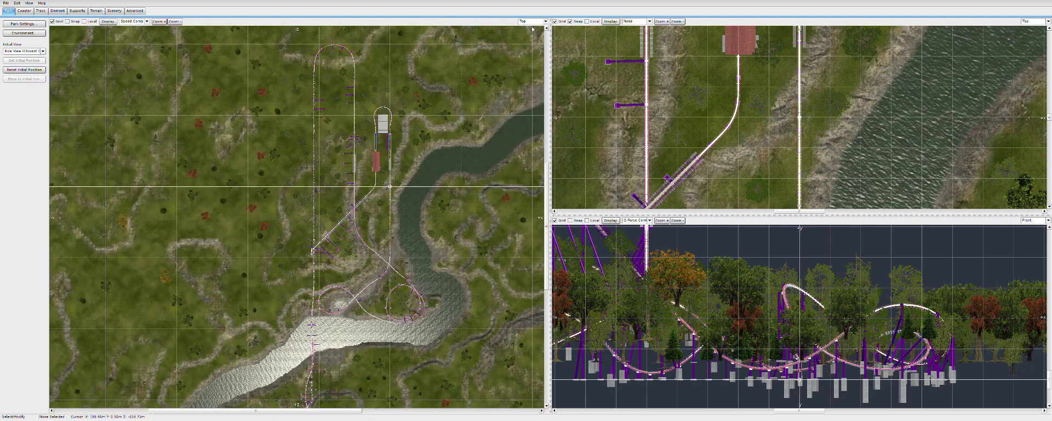
left_click(545, 21)
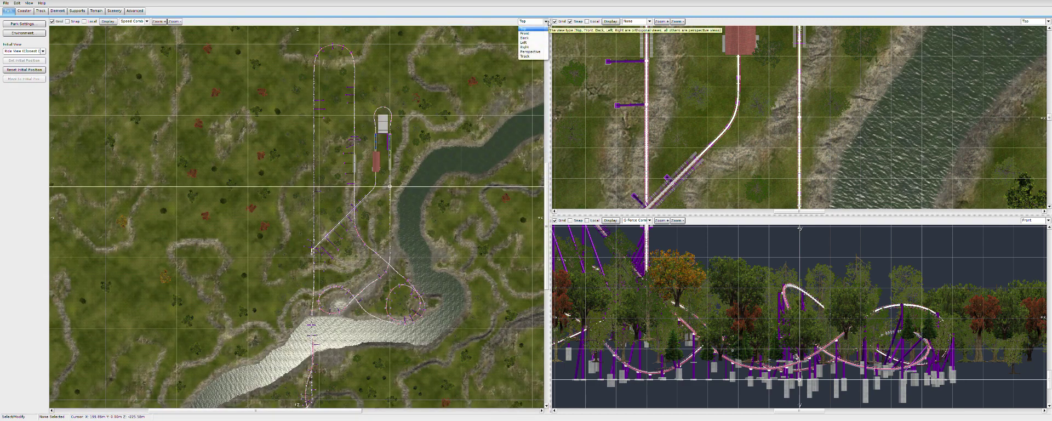
left_click(535, 56)
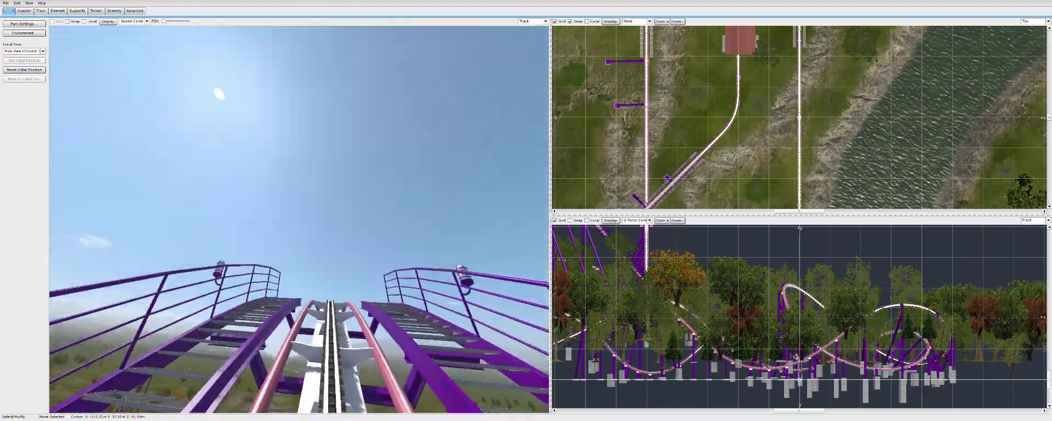
left_click(545, 21)
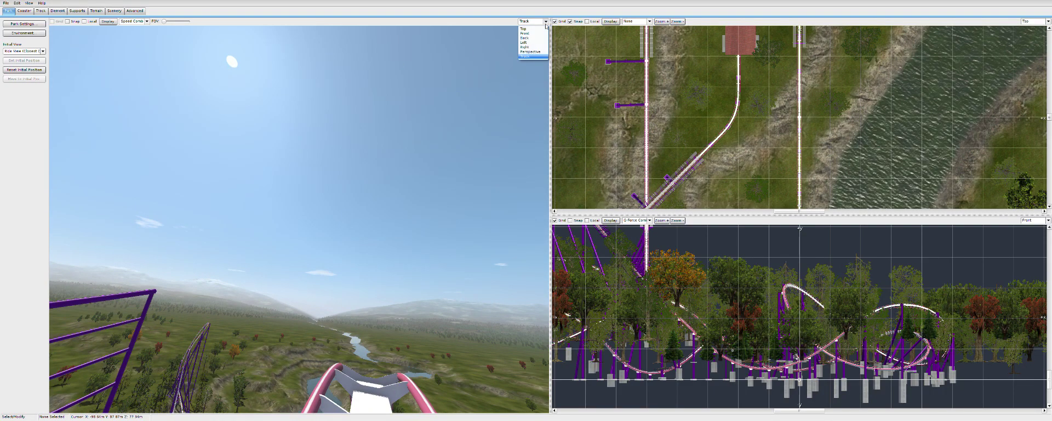
left_click(530, 51)
mouse_move(299, 219)
right_mouse_down()
mouse_move(301, 312)
mouse_move(220, 208)
mouse_move(293, 233)
right_mouse_up()
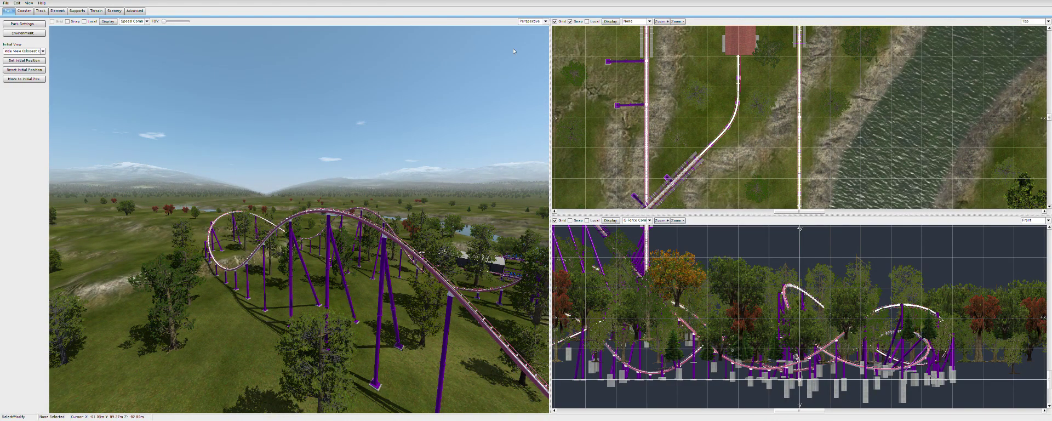
Turn on Snap for the large viewport and try the Radius Comb Single spline display before setting it to G-Force Comb
left_click(68, 21)
left_click(147, 21)
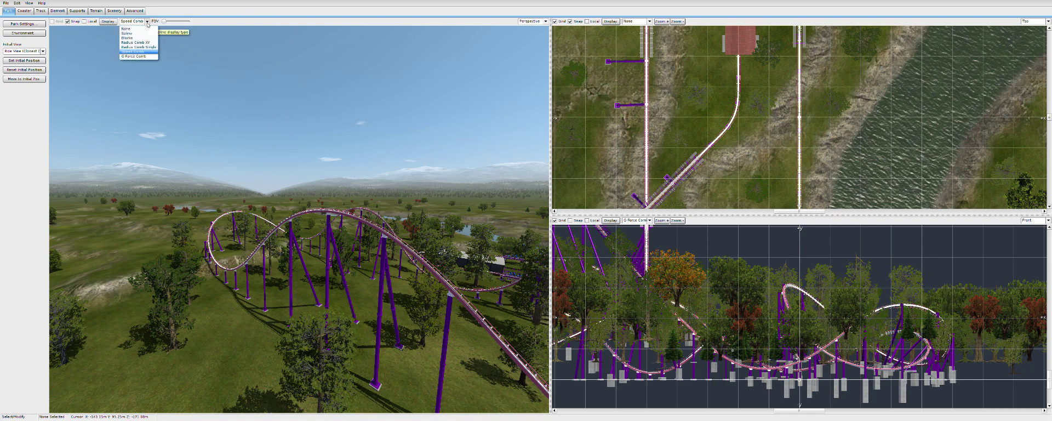
left_click(138, 55)
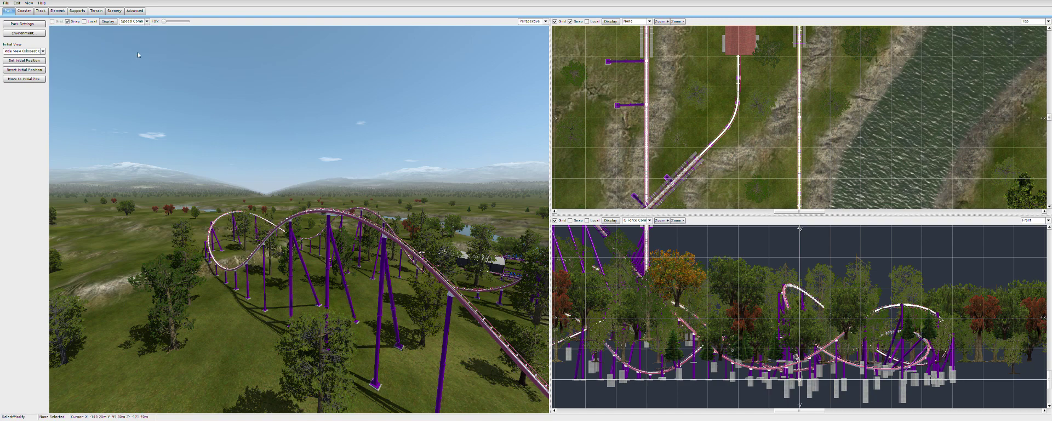
left_click(147, 22)
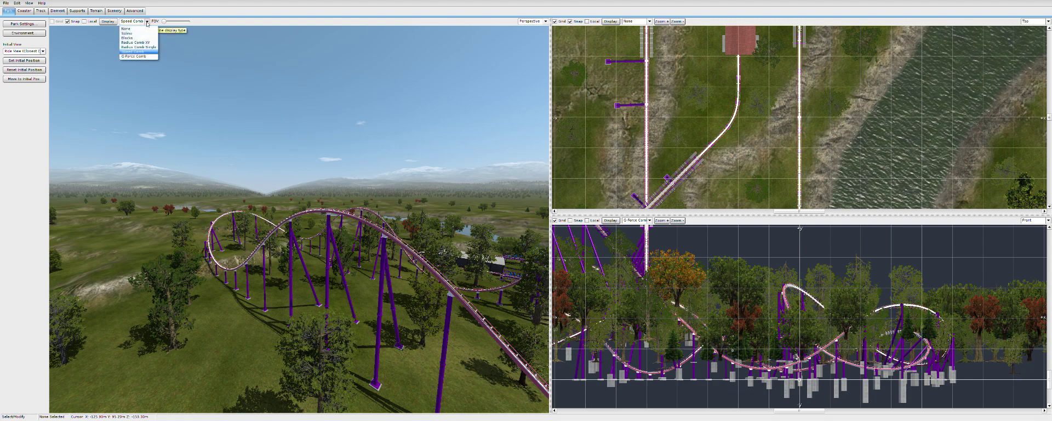
left_click(136, 48)
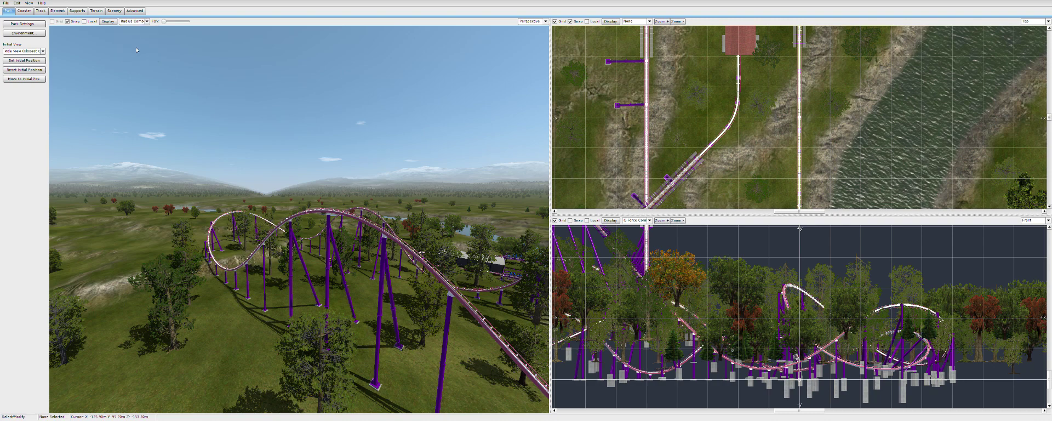
left_click(147, 21)
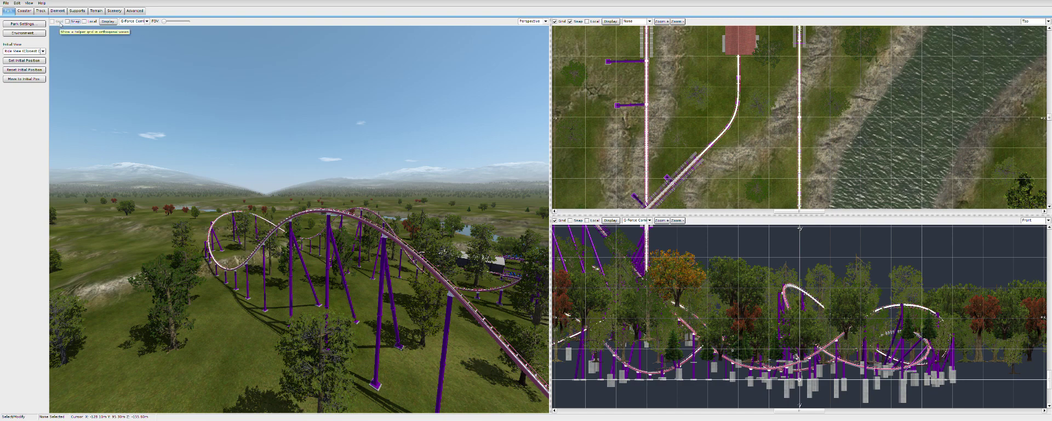
Glance at the coaster tools, return to the park tools, and fly the perspective view past the track to the station
left_click(23, 12)
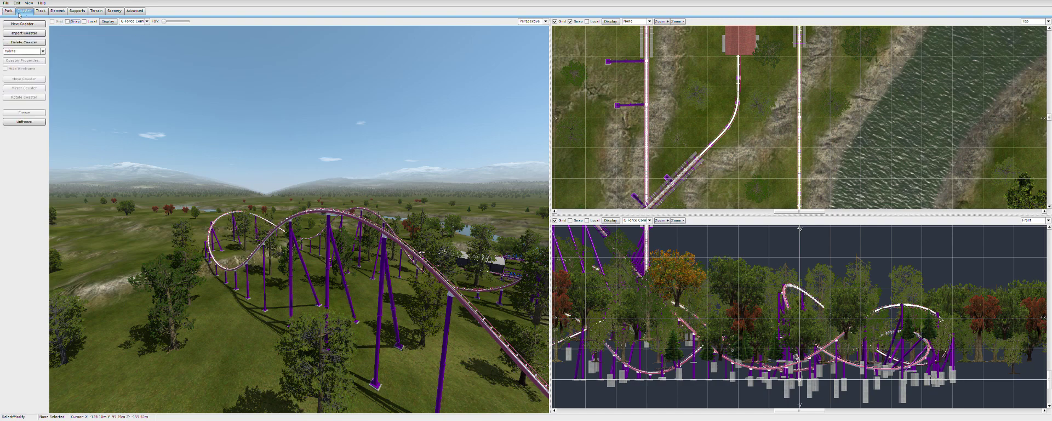
left_click(8, 11)
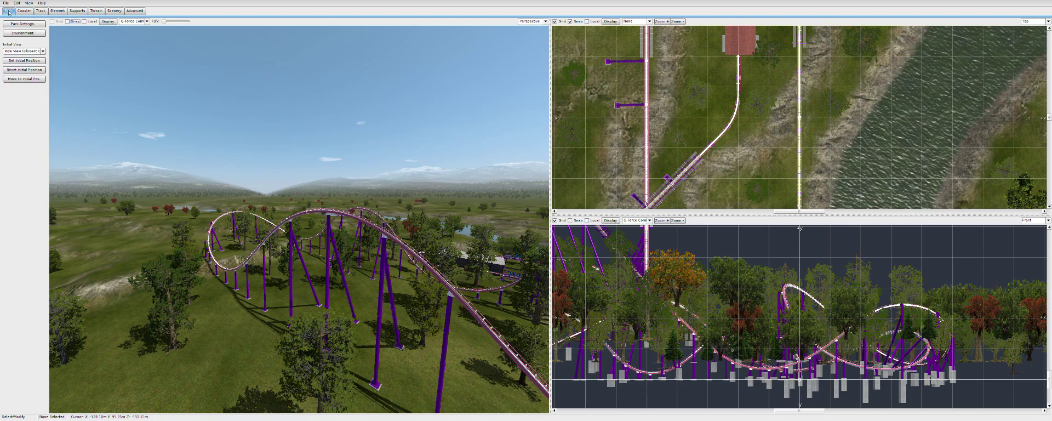
right_click_drag(187, 145, 334, 134)
key("w")
key("w")
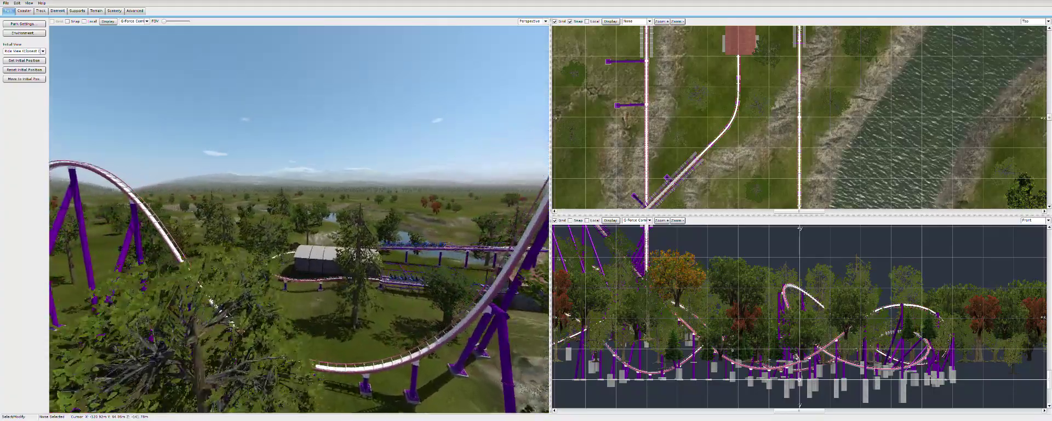
key("w")
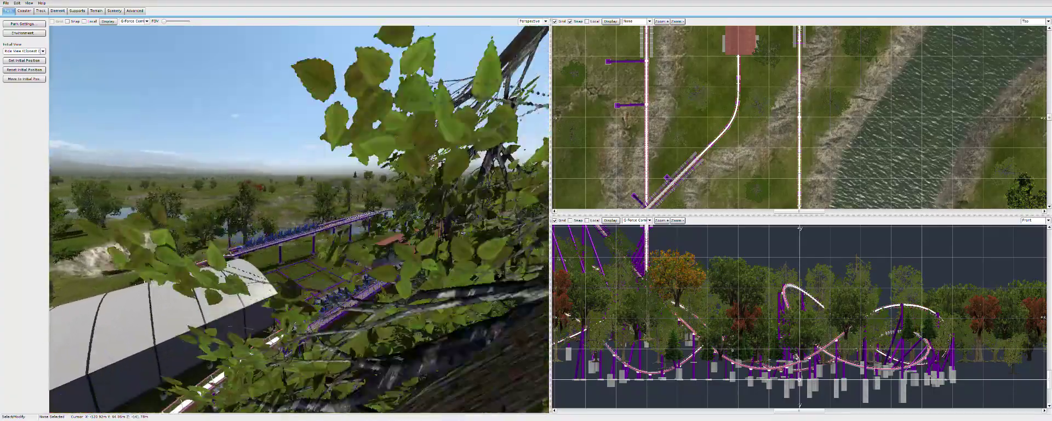
right_click_drag(334, 135, 424, 136)
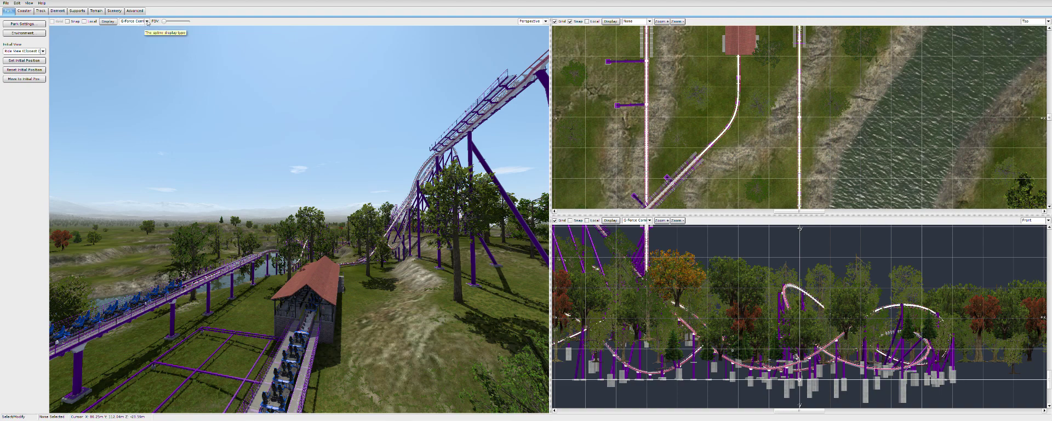
Apply Draw All to the large viewport and try the Radius Comb XY spline display before returning to G-Force Comb
left_click(108, 21)
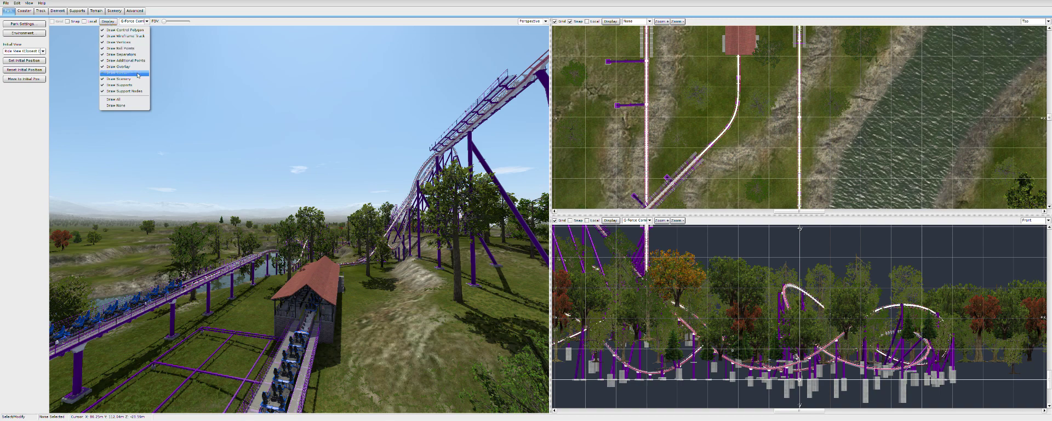
left_click(135, 99)
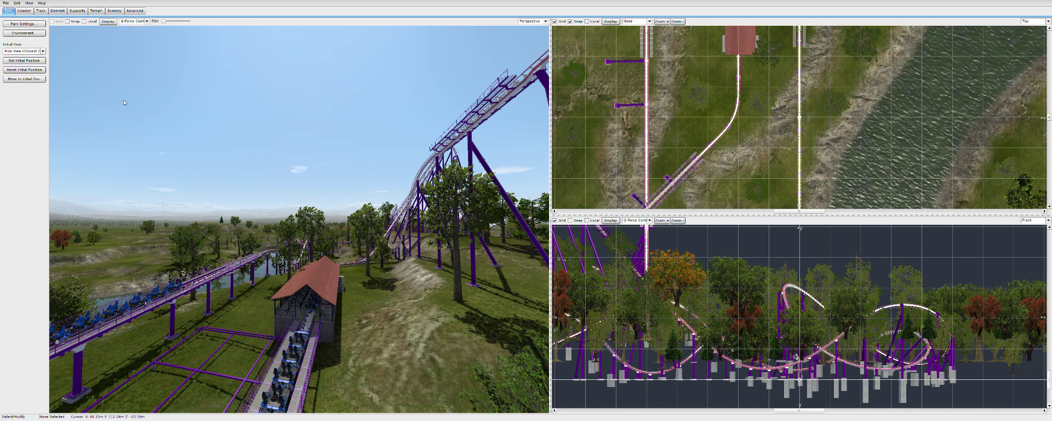
left_click(133, 20)
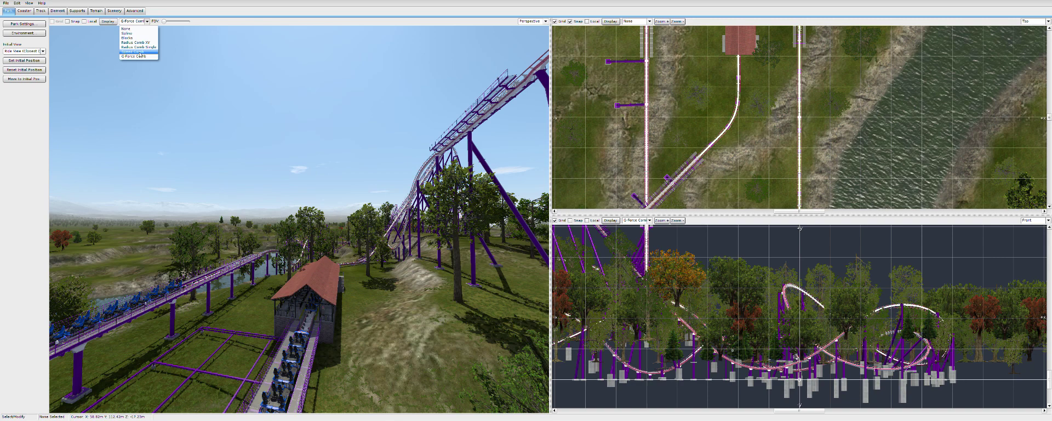
left_click(136, 42)
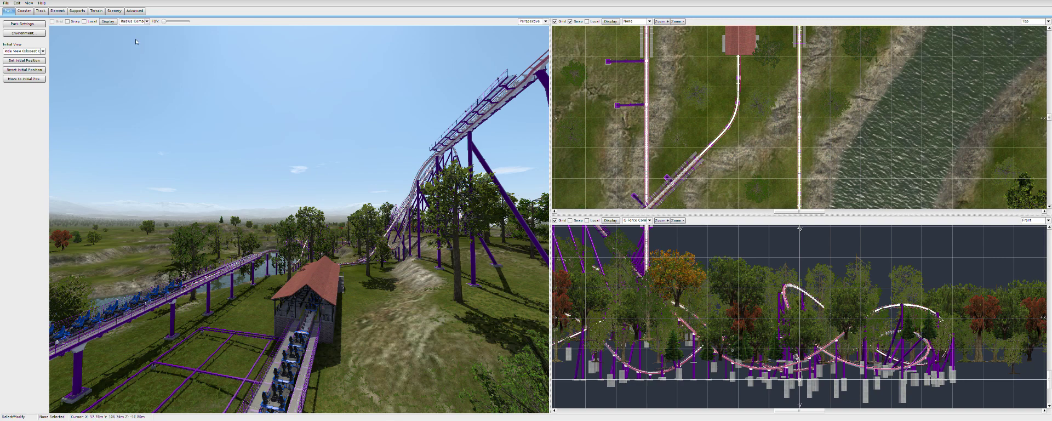
left_click(148, 23)
left_click(140, 57)
Set the spline display type of the large viewport to None and then to Speed Comb
left_click(139, 22)
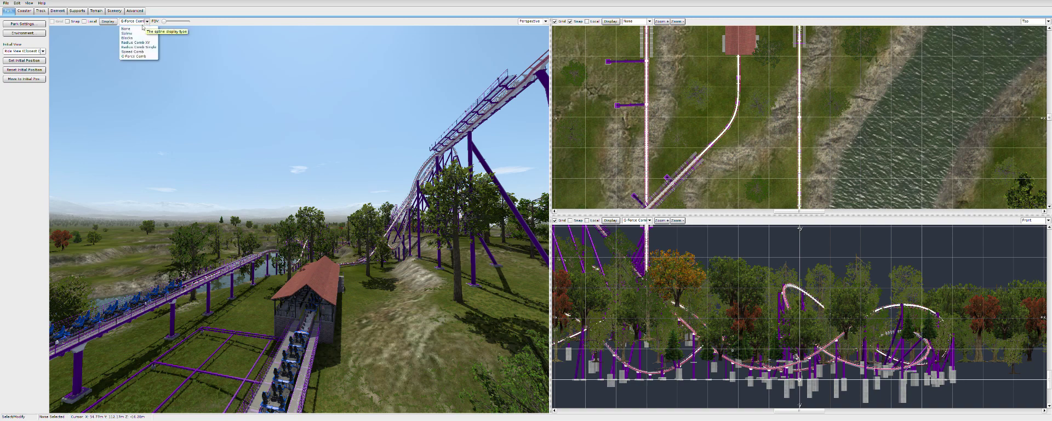
left_click(134, 32)
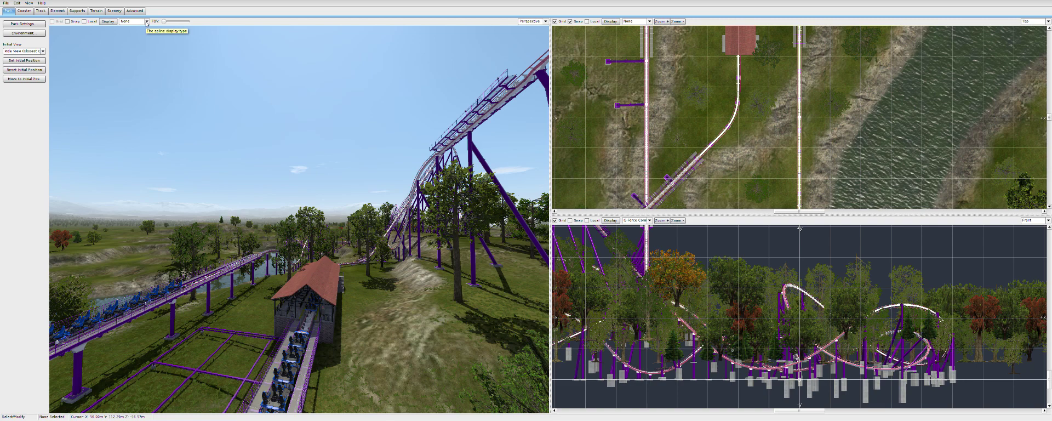
left_click(147, 22)
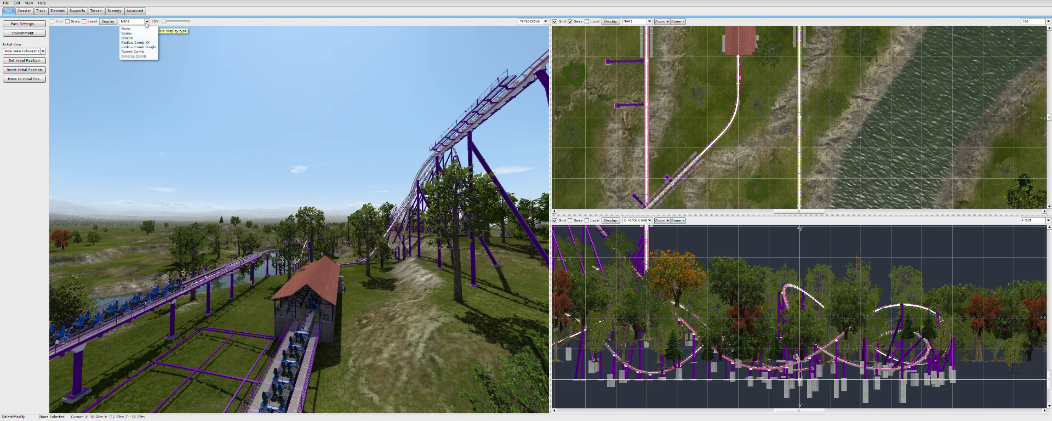
left_click(140, 51)
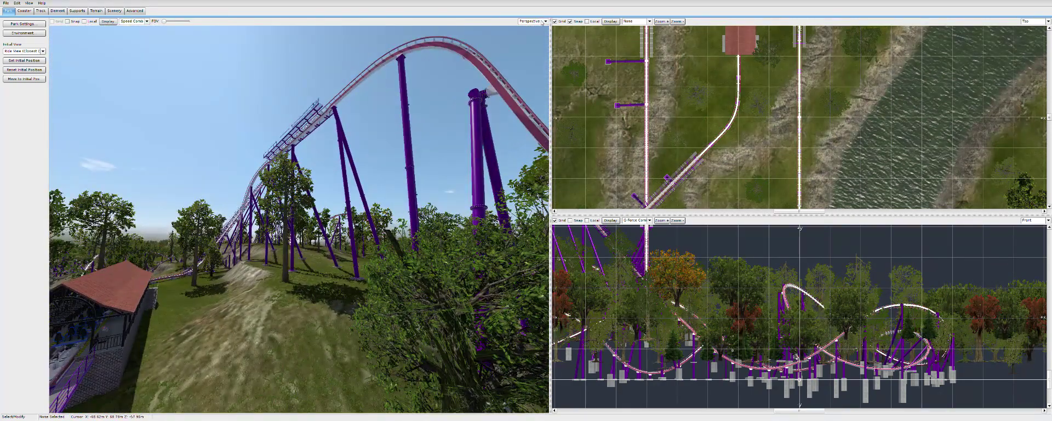
Switch the large viewport to the Track view and set its spline display type to G-Force Comb
left_click(544, 21)
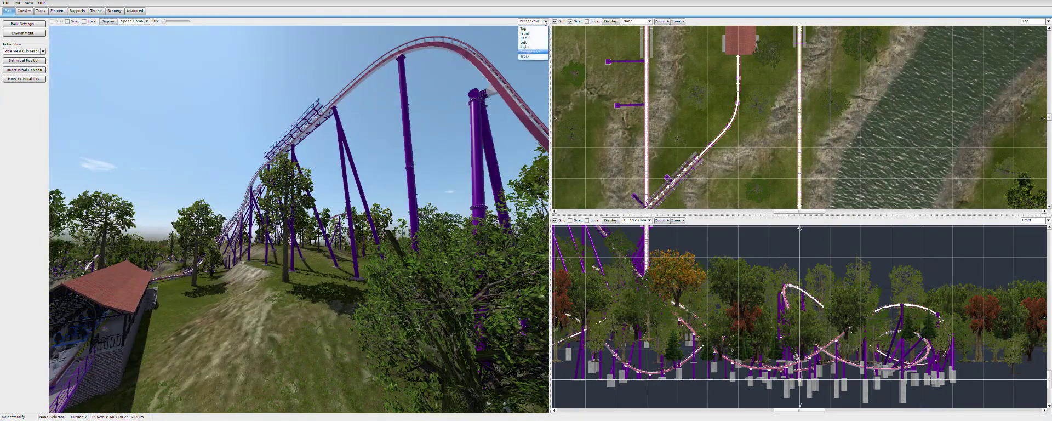
left_click(524, 56)
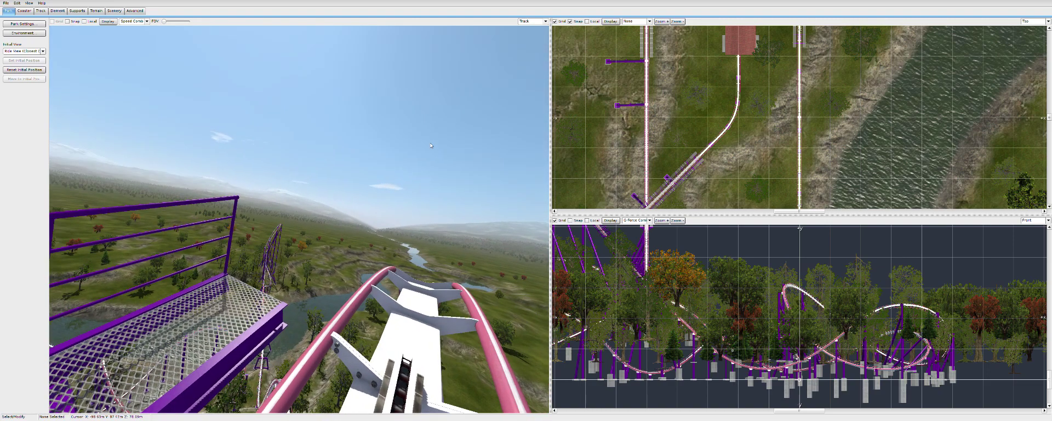
left_click(147, 22)
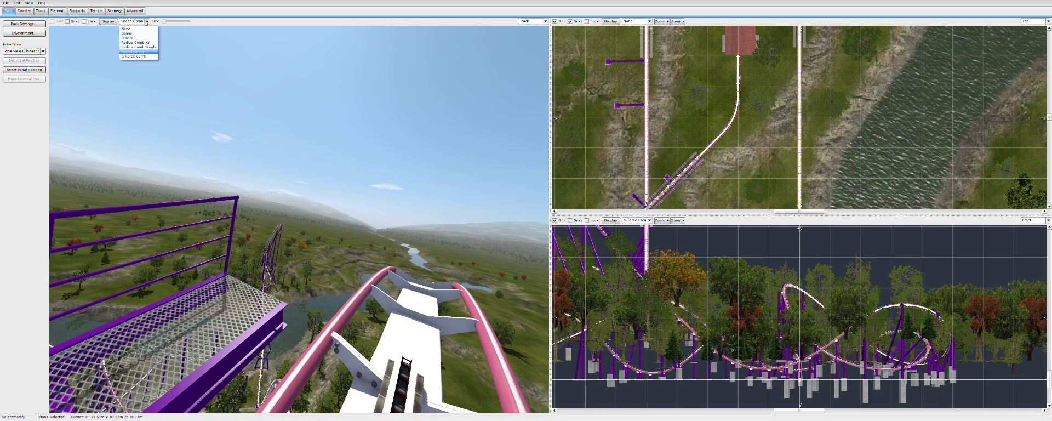
left_click(135, 57)
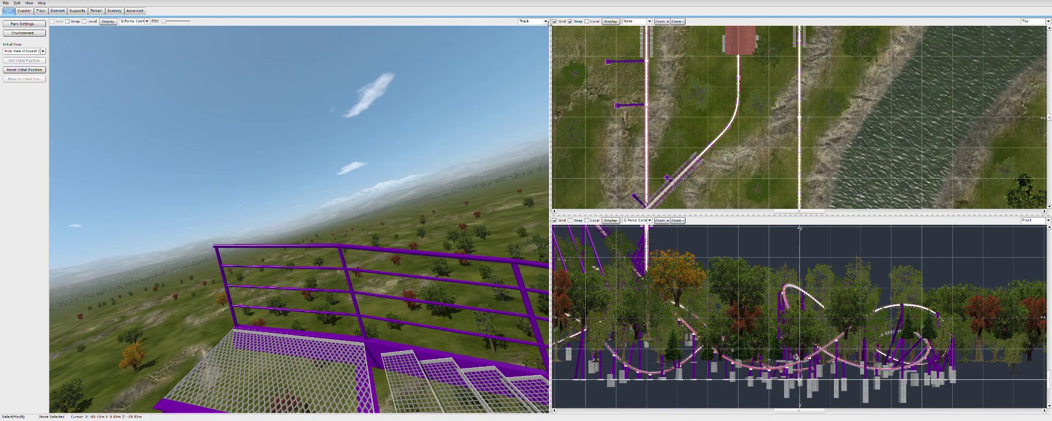
Return the large viewport to the Perspective view and review the available spline display types without changing the selection
left_click(546, 21)
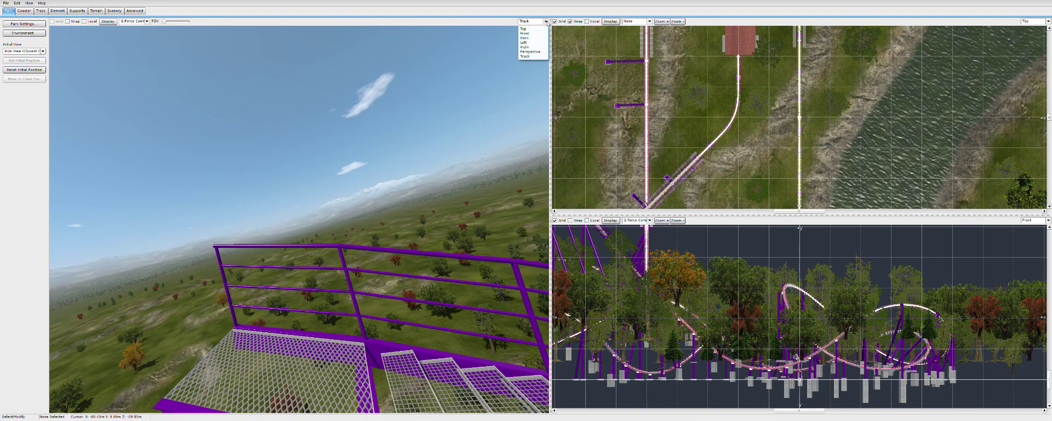
left_click(530, 51)
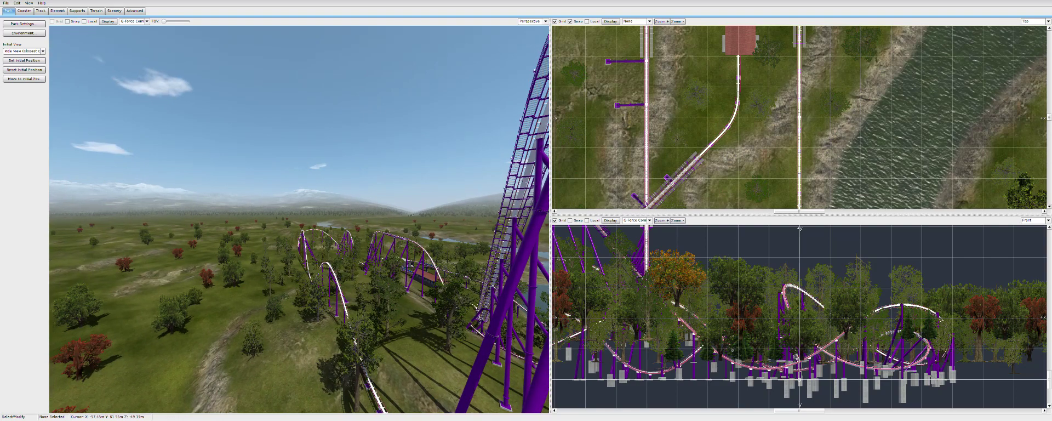
left_click(146, 21)
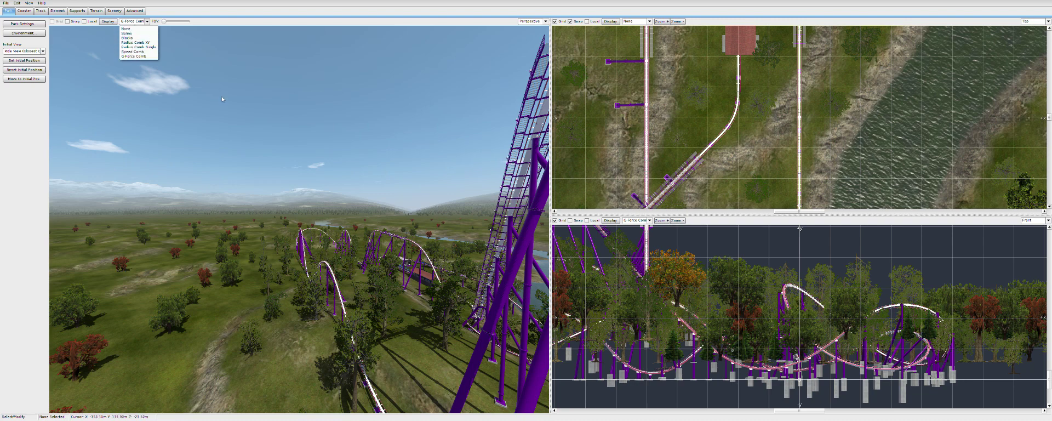
left_click(217, 79)
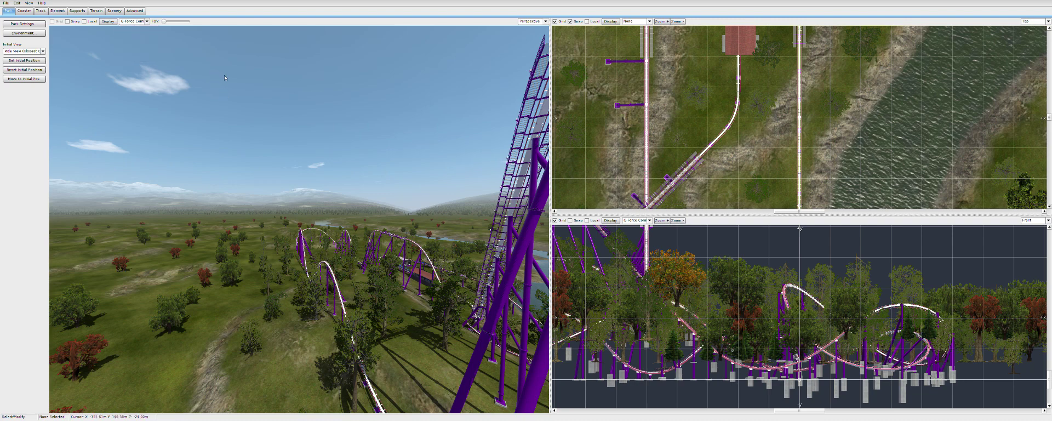